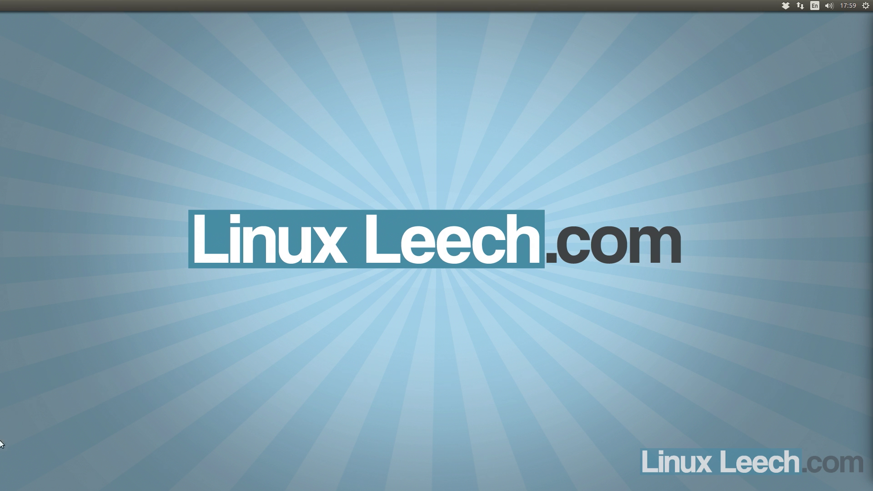
# Search Ubuntu Software Centre for 'unetbootin' and open its details page, which shows it as installed
pyautogui.moveTo(1, 430)
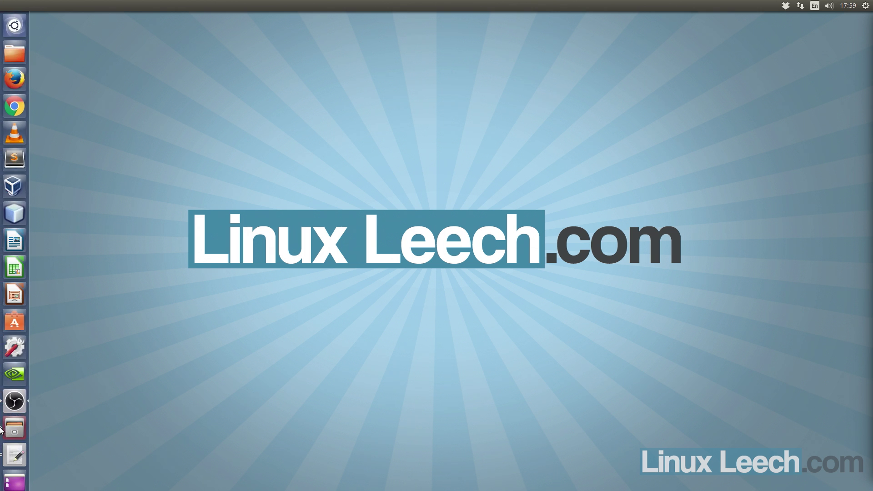
pyautogui.click(0, 324)
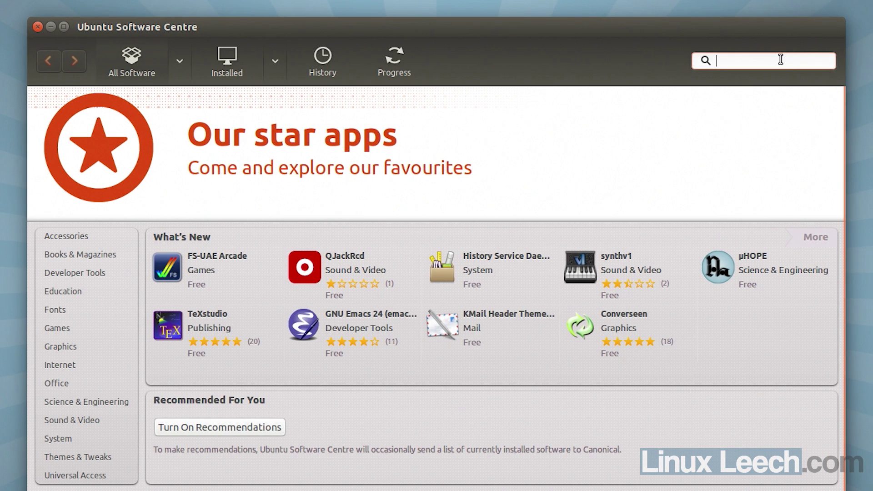
pyautogui.write('unet')
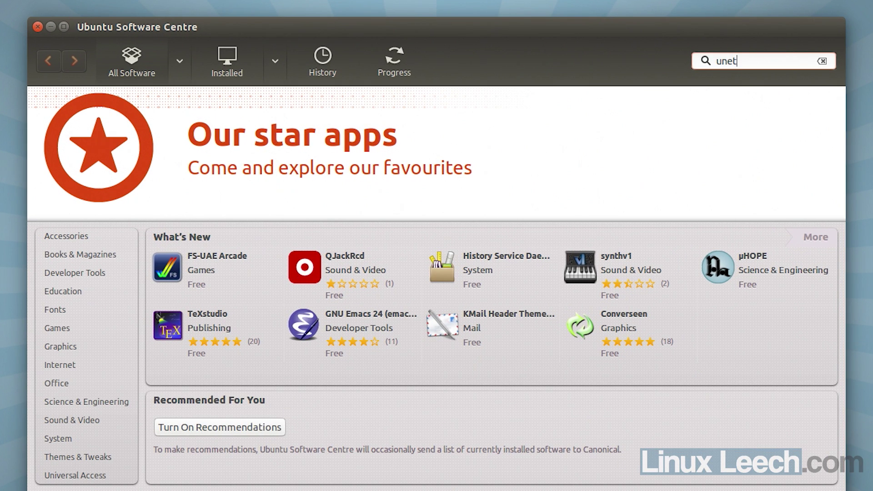
pyautogui.write('bootin')
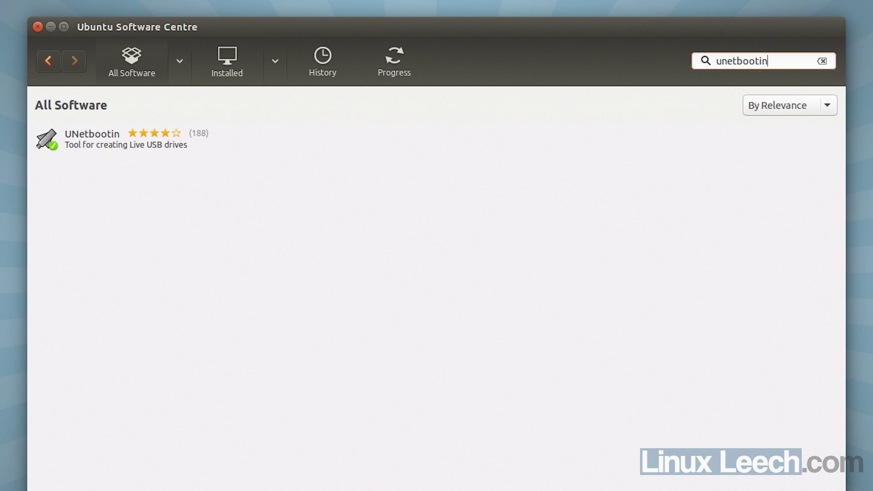
pyautogui.click(93, 143)
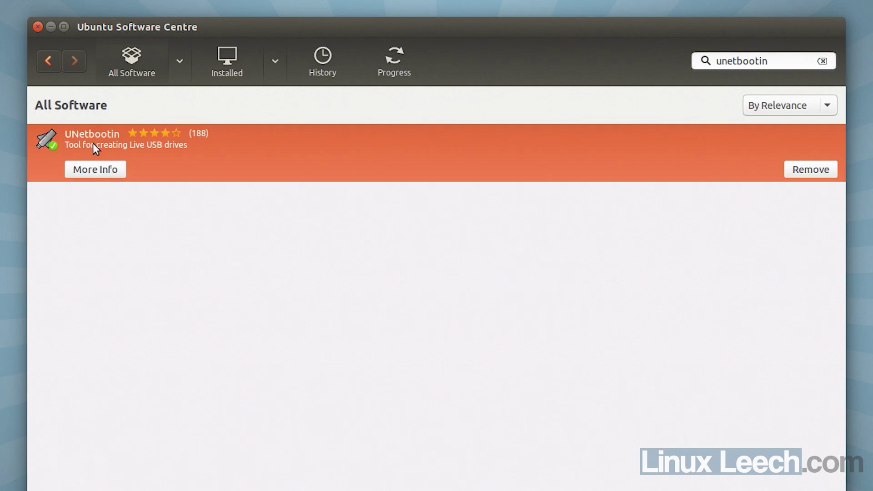
pyautogui.click(91, 171)
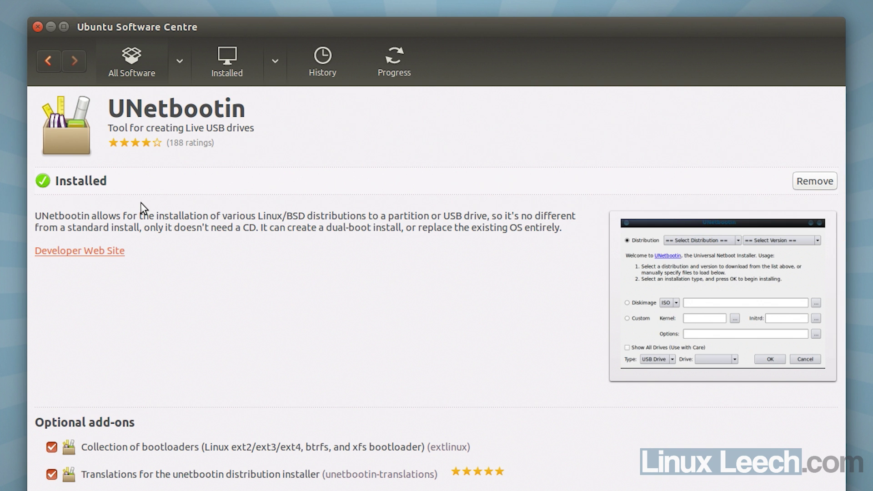
# Run 'apt-cache search unetbootin' in a terminal and highlight the unetbootin package in the results
pyautogui.hotkey('ctrl', 'alt', 't')
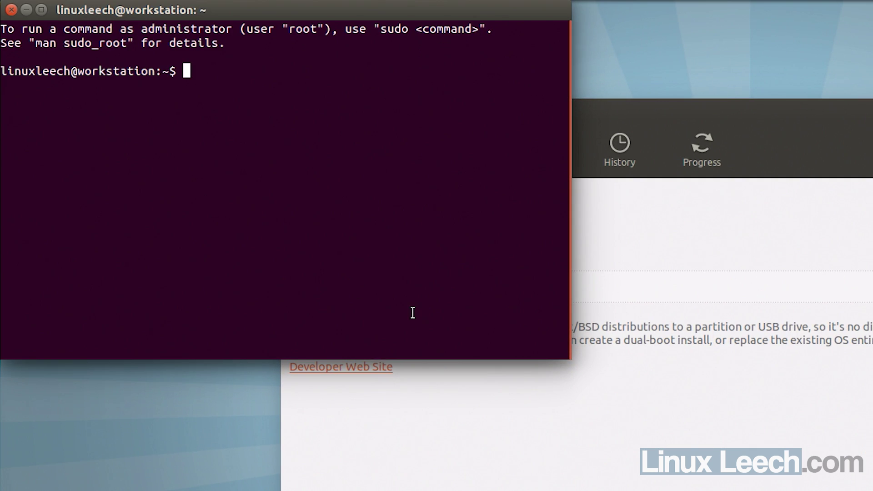
pyautogui.write('apt-cahce')
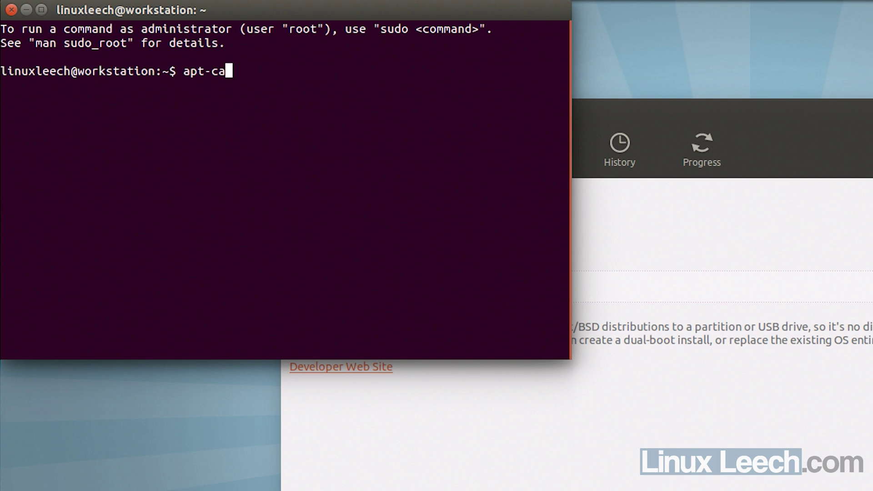
pyautogui.press('BackSpace')
pyautogui.press('BackSpace')
pyautogui.press('BackSpace')
pyautogui.press('BackSpace')
pyautogui.write('ache u')
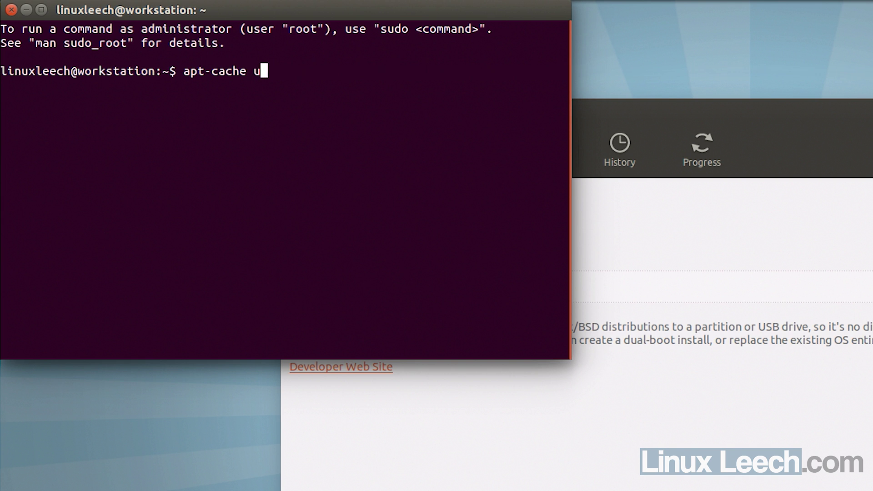
pyautogui.write('netbootin')
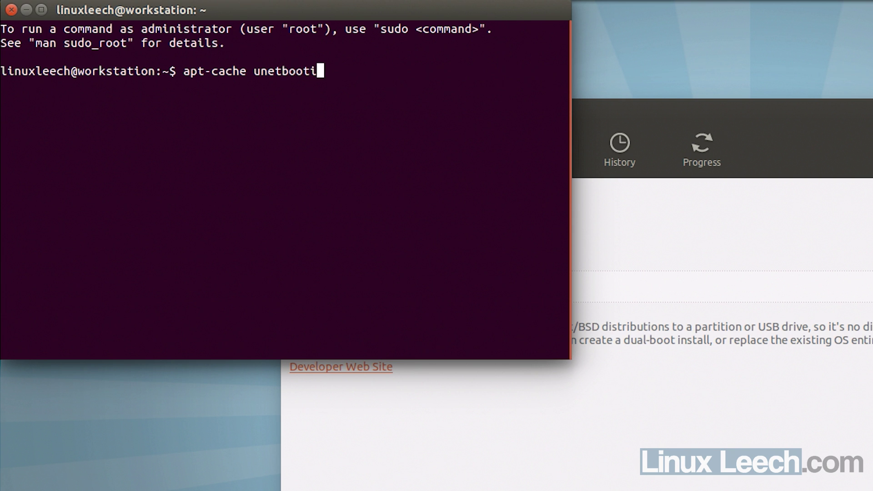
pyautogui.press('Return')
pyautogui.press('Up')
pyautogui.press('Left')
pyautogui.press('Left')
pyautogui.press('Left')
pyautogui.press('Left')
pyautogui.press('Left')
pyautogui.press('Left')
pyautogui.press('Left')
pyautogui.press('Left')
pyautogui.press('Left')
pyautogui.press('Left')
pyautogui.write('search')
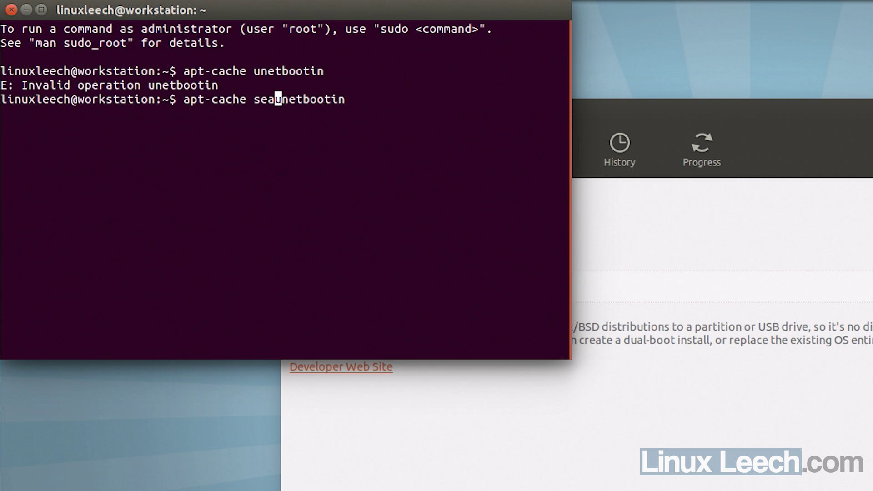
pyautogui.press('Return')
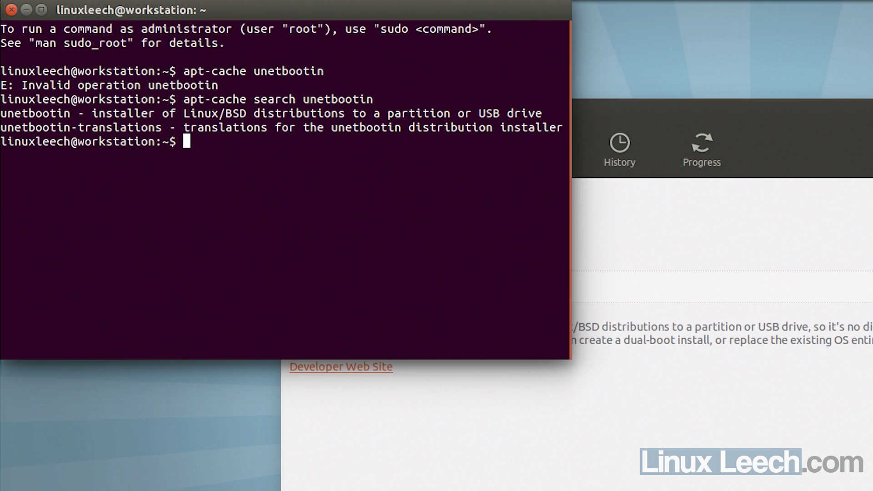
pyautogui.moveTo(2, 114); pyautogui.dragTo(86, 117)
pyautogui.click(192, 137)
# Run 'sudo apt-get install unetbootin' with the password, confirming it is already the newest version
pyautogui.write('sudo apt-get install unteboo')
pyautogui.press('BackSpace')
pyautogui.press('BackSpace')
pyautogui.press('BackSpace')
pyautogui.press('BackSpace')
pyautogui.press('BackSpace')
pyautogui.press('BackSpace')
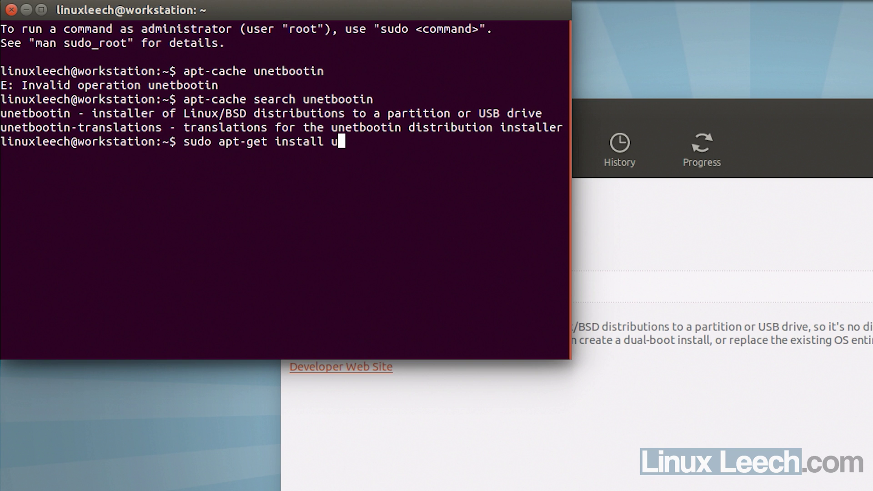
pyautogui.write('netbootin')
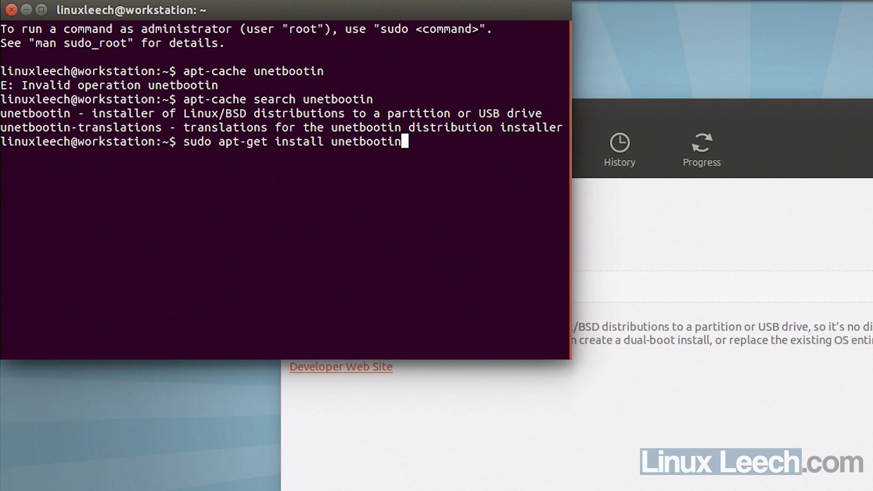
pyautogui.press('Return')
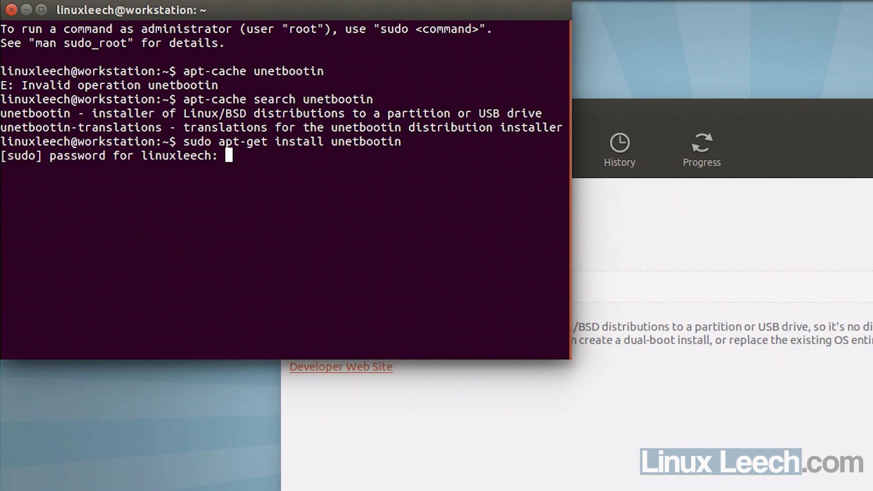
pyautogui.press('Return')
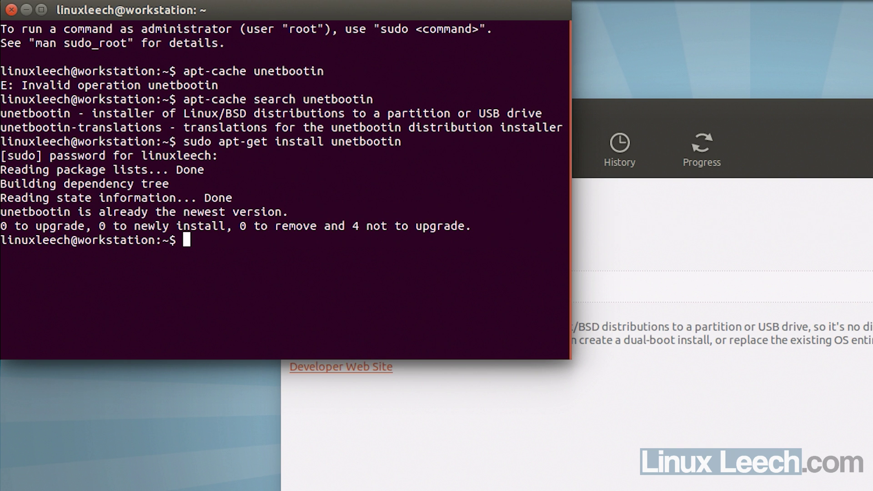
pyautogui.moveTo(56, 212); pyautogui.dragTo(282, 212)
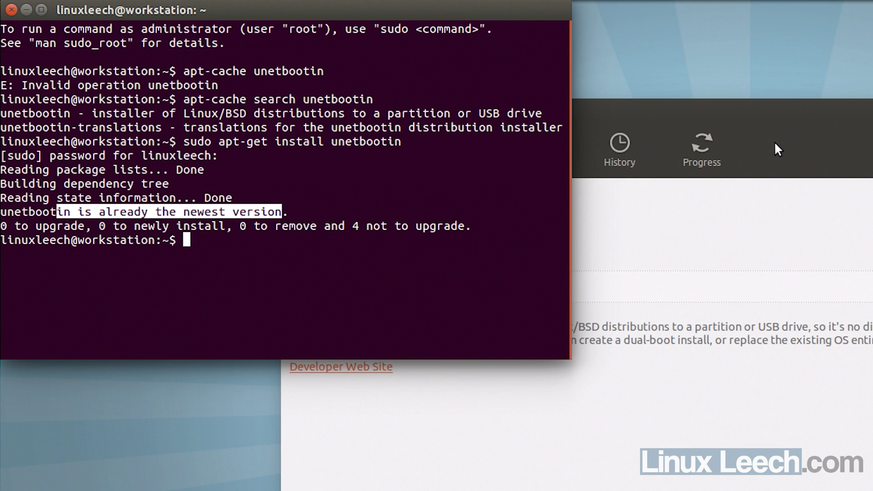
pyautogui.click(791, 124)
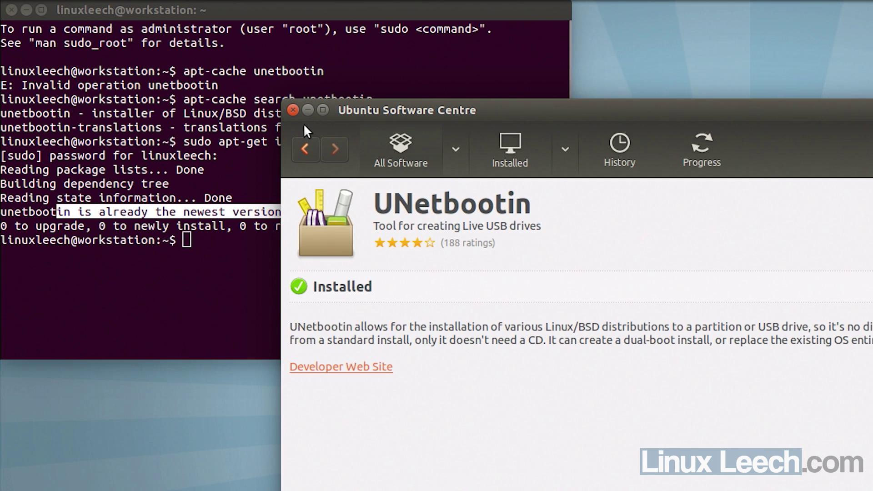
pyautogui.click(242, 249)
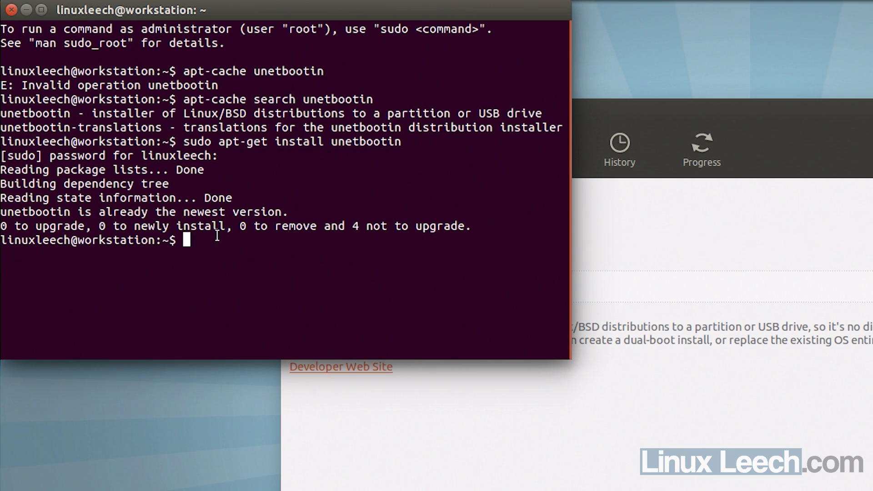
pyautogui.click(782, 146)
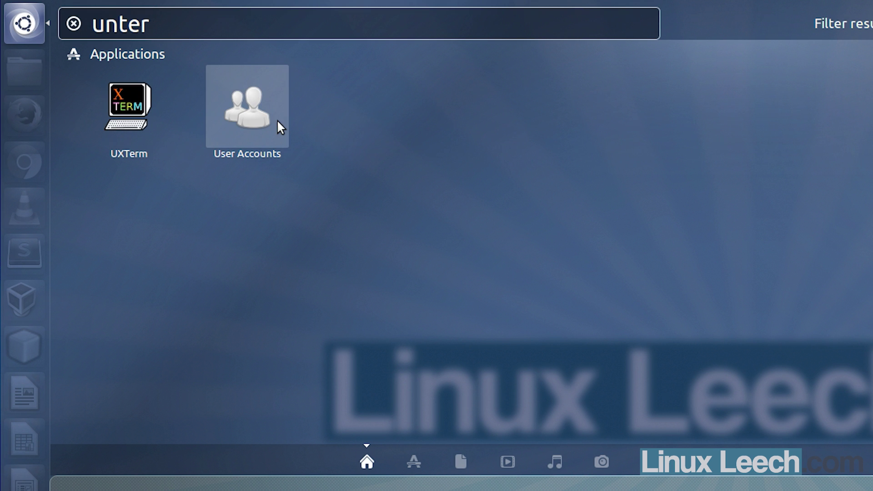
# Search the Dash for 'une' and launch UNetbootin, authenticating with the administrator password
pyautogui.press('BackSpace')
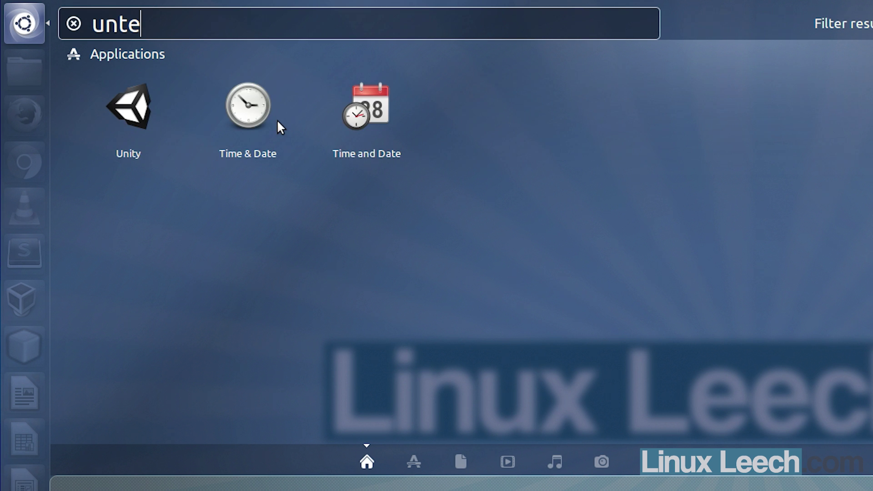
pyautogui.press('BackSpace')
pyautogui.press('BackSpace')
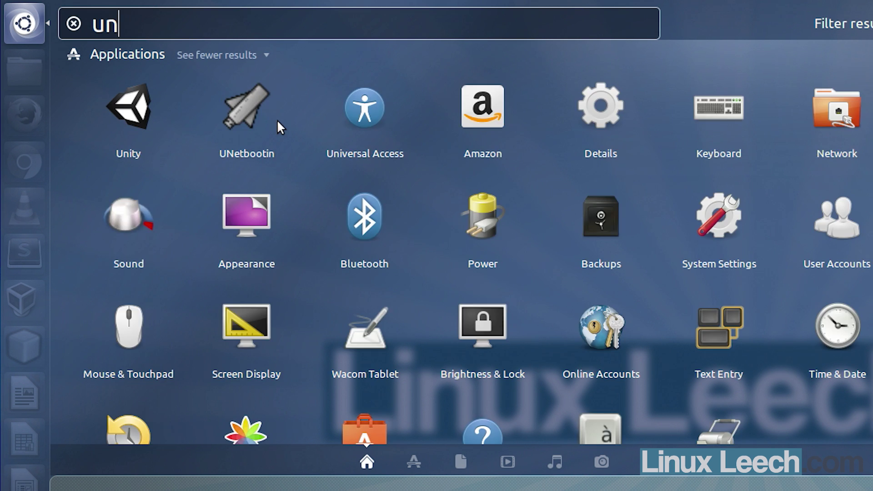
pyautogui.write('e')
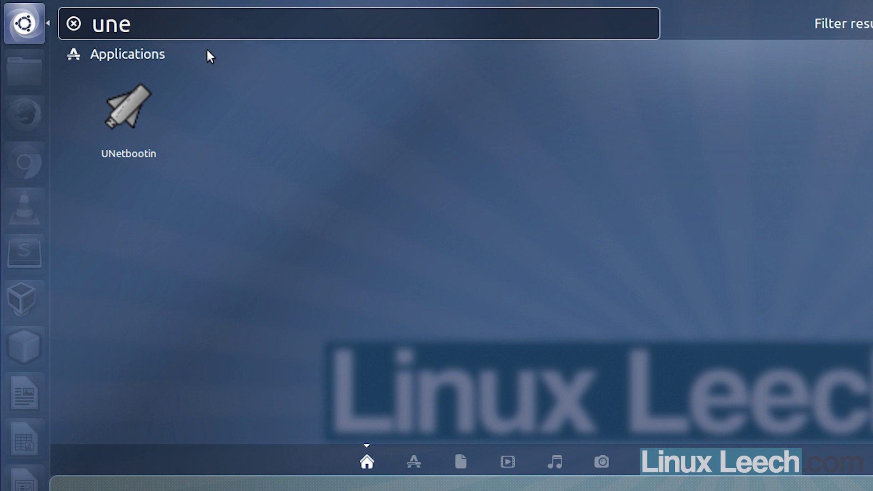
pyautogui.click(138, 98)
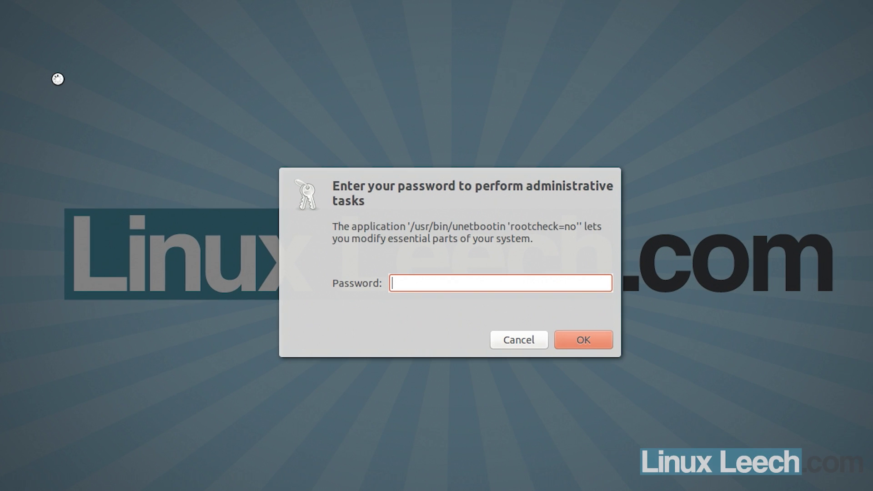
pyautogui.write('•')
pyautogui.write('•••••••')
pyautogui.press('Return')
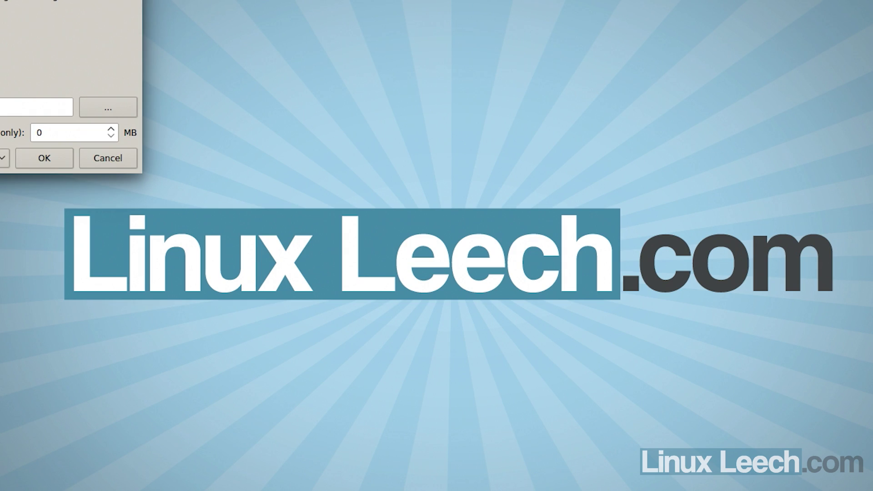
# Center the UNetbootin window and select FreeDOS version 1.0 as the distribution
pyautogui.moveTo(0, 1); pyautogui.dragTo(383, 0)
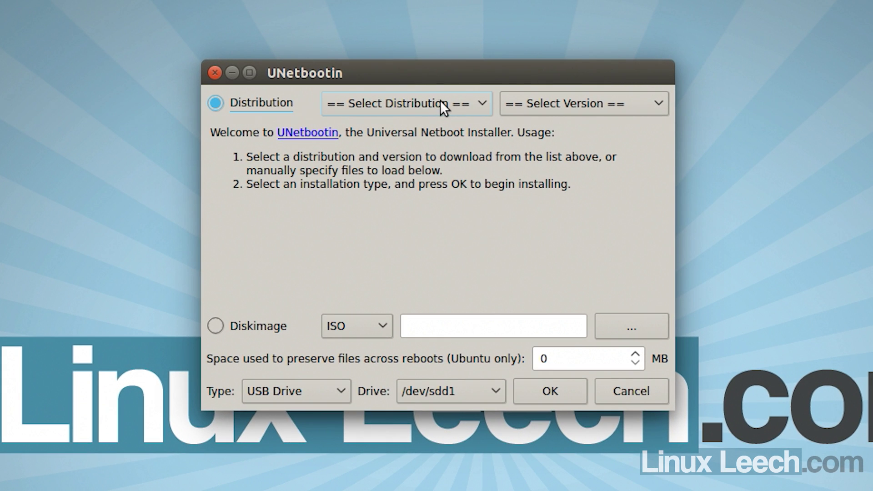
pyautogui.click(450, 102)
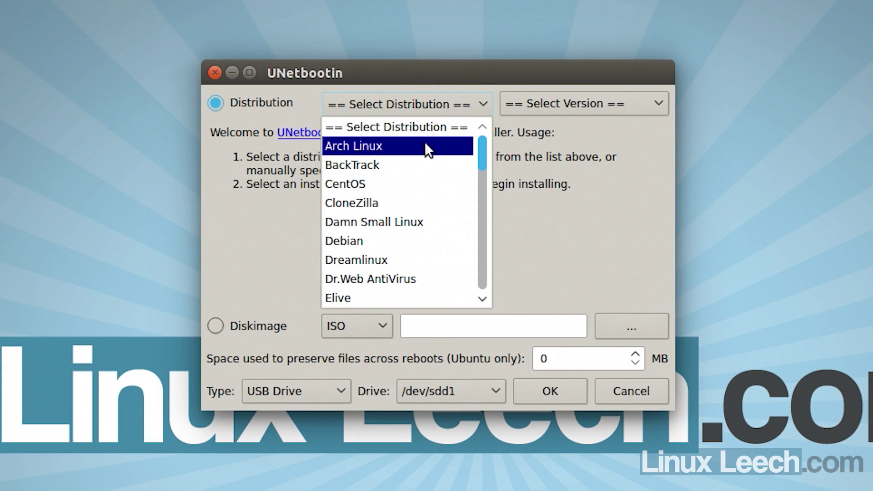
pyautogui.scroll(-3, 408, 212)
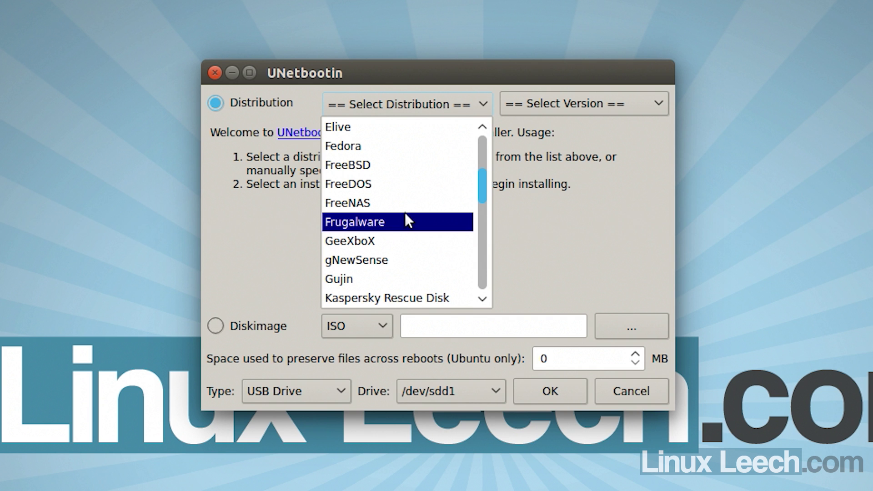
pyautogui.click(376, 184)
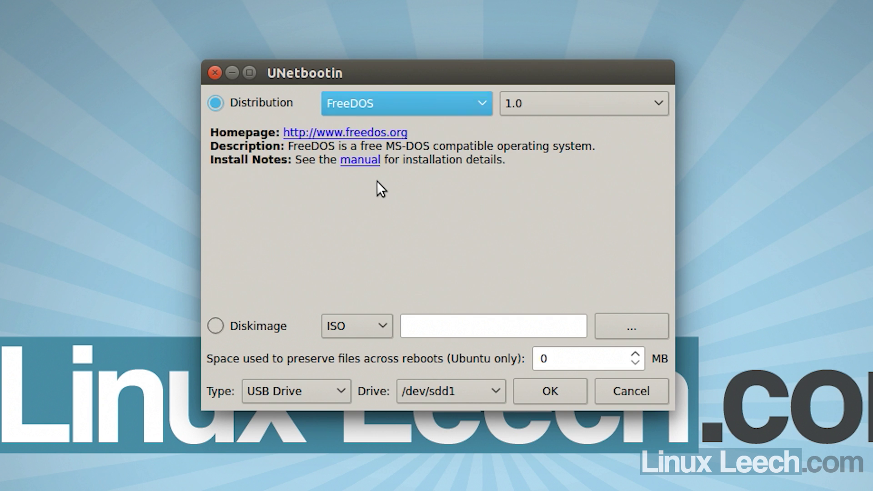
pyautogui.click(629, 102)
pyautogui.click(606, 147)
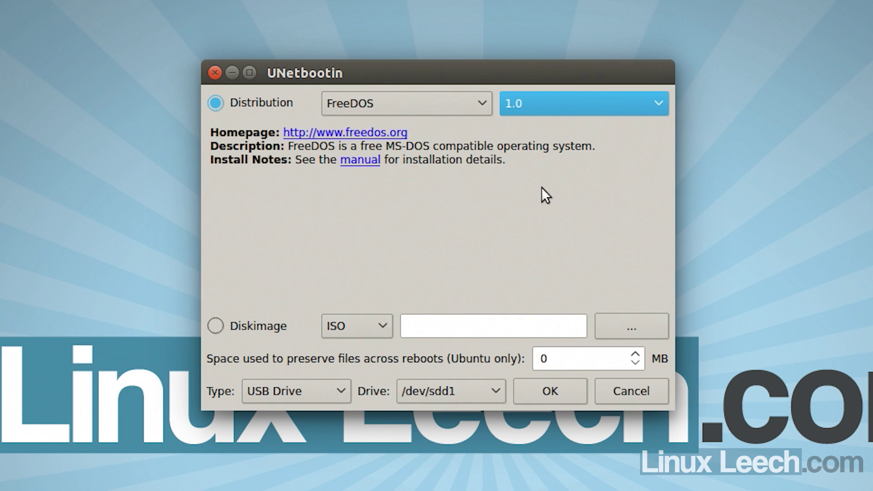
# Set the install target to USB Drive on /dev/sdd1
pyautogui.click(332, 391)
pyautogui.click(318, 435)
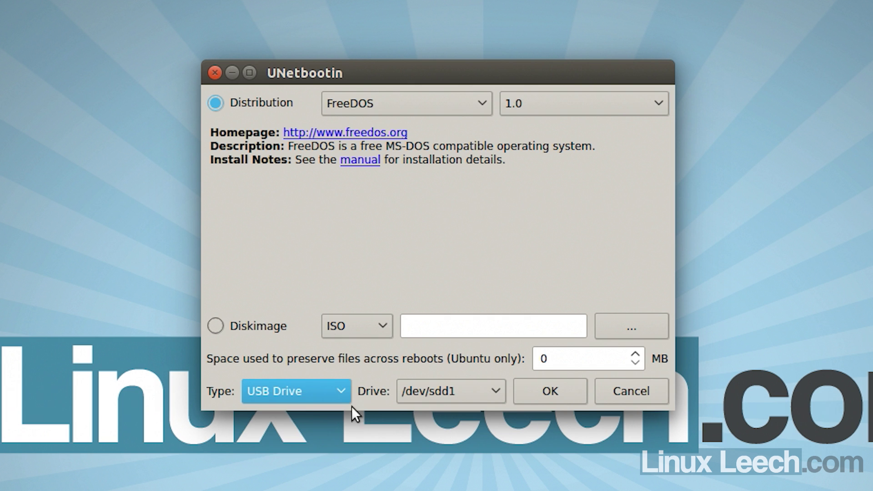
pyautogui.click(455, 389)
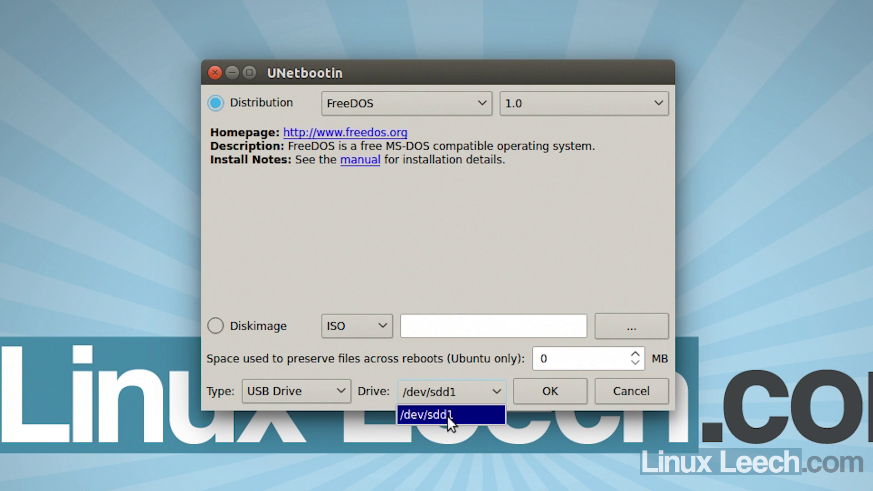
pyautogui.click(455, 404)
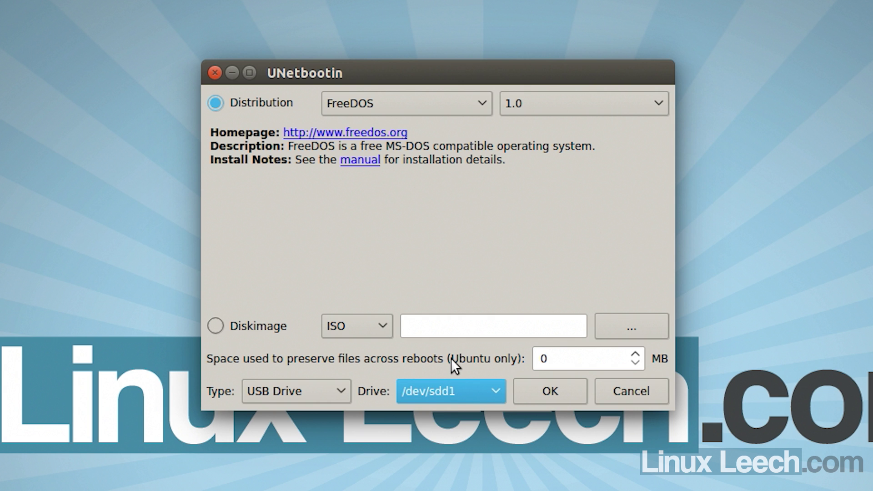
pyautogui.hotkey('ctrl', 'alt', 't')
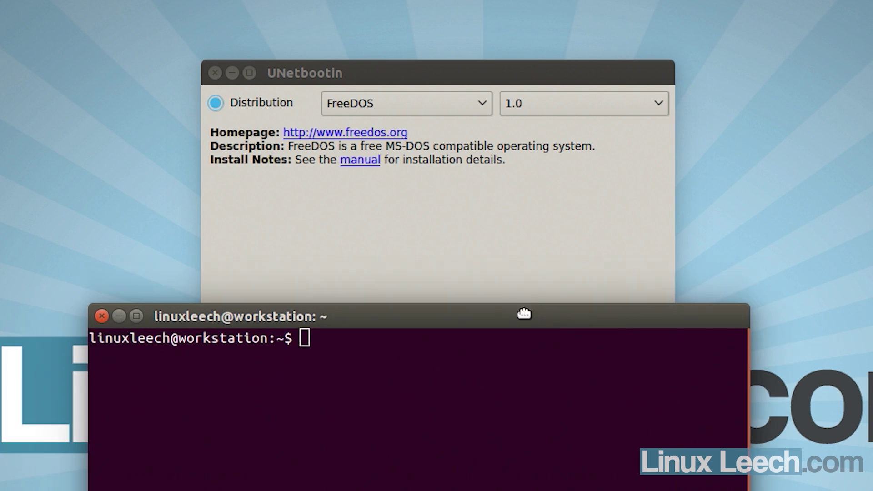
# Mount and open the TOSHIBA USB drive from the Files sidebar, finding it empty
pyautogui.moveTo(522, 312); pyautogui.dragTo(547, 321)
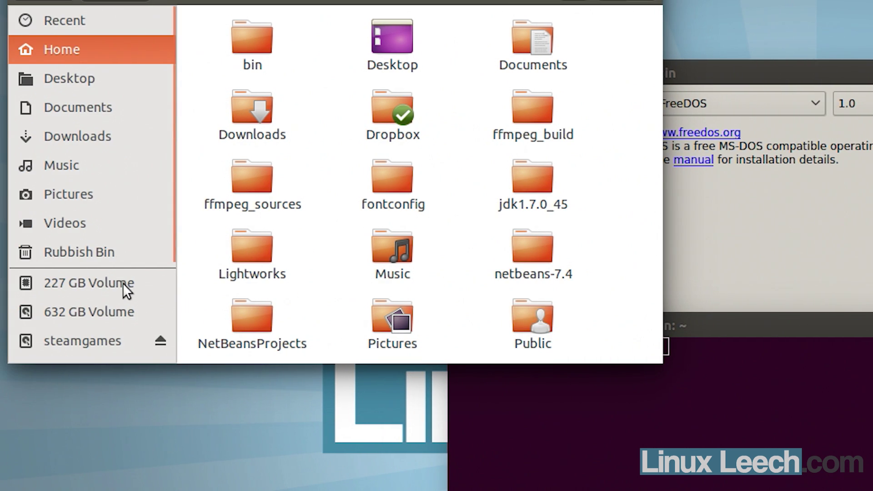
pyautogui.scroll(-3, 123, 283)
pyautogui.click(77, 262)
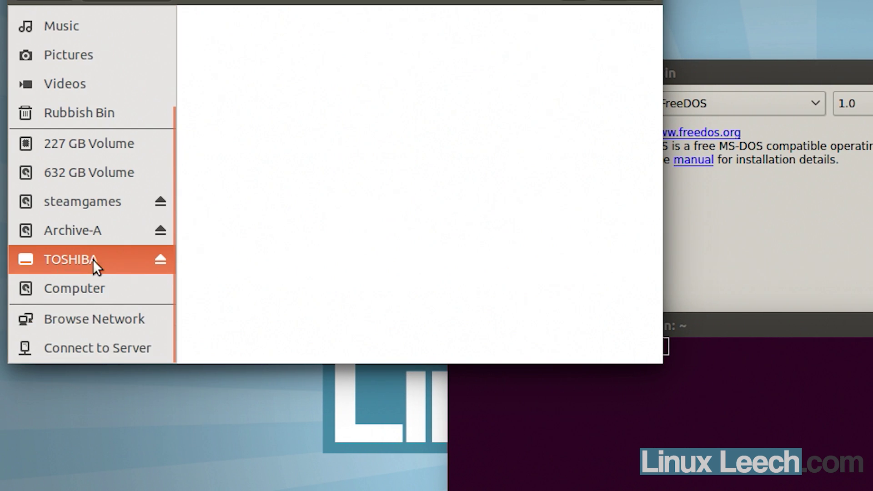
pyautogui.moveTo(128, 0); pyautogui.dragTo(246, 101)
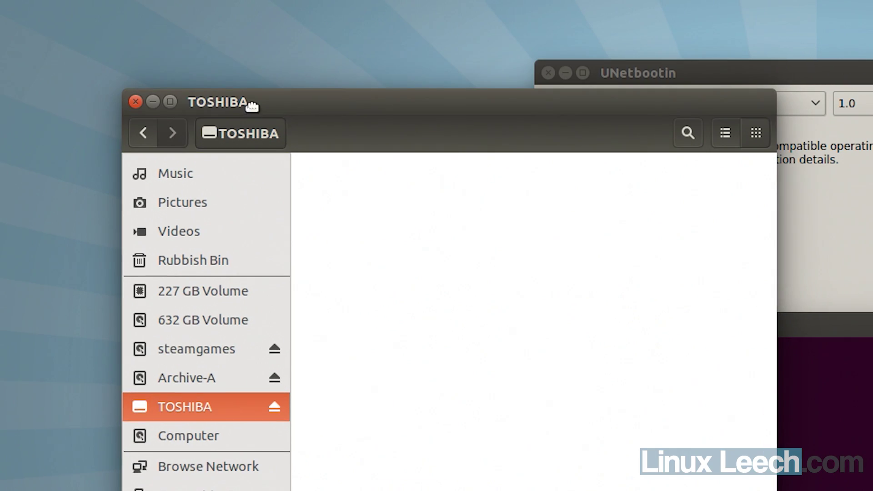
# Run 'sudo blkid' and confirm the TOSHIBA vfat drive is /dev/sdd1
pyautogui.click(157, 100)
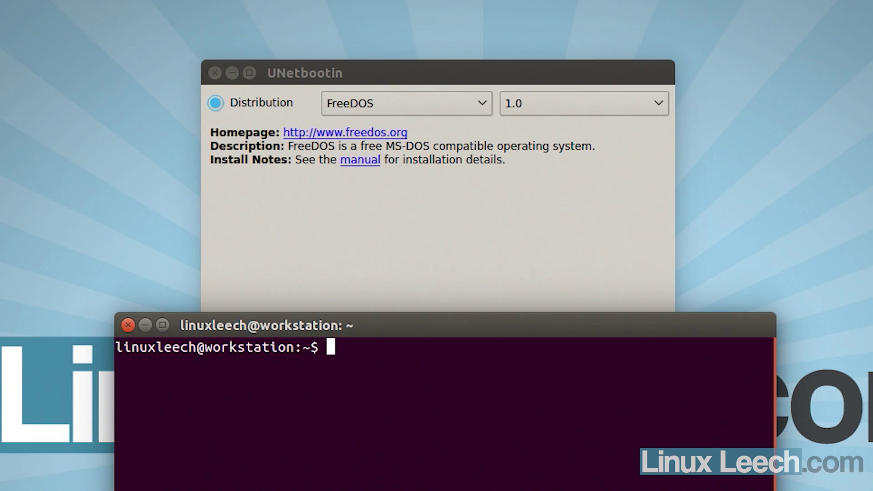
pyautogui.write('sudo ')
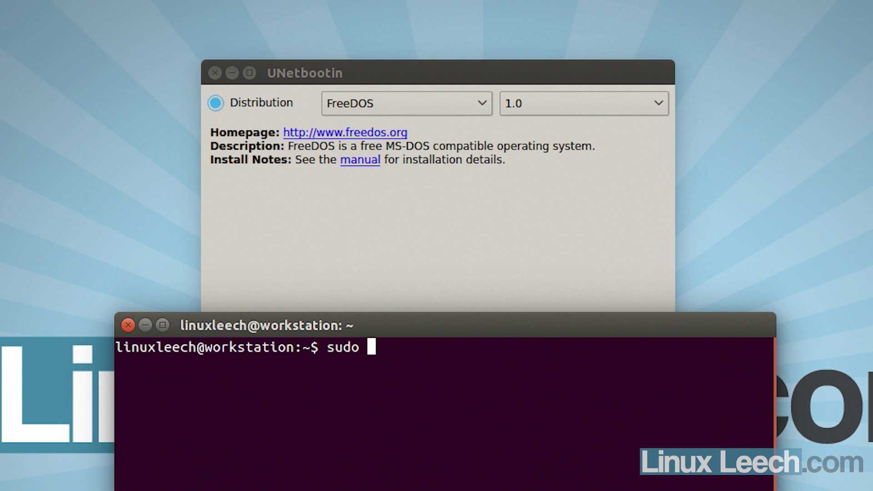
pyautogui.write('blkid')
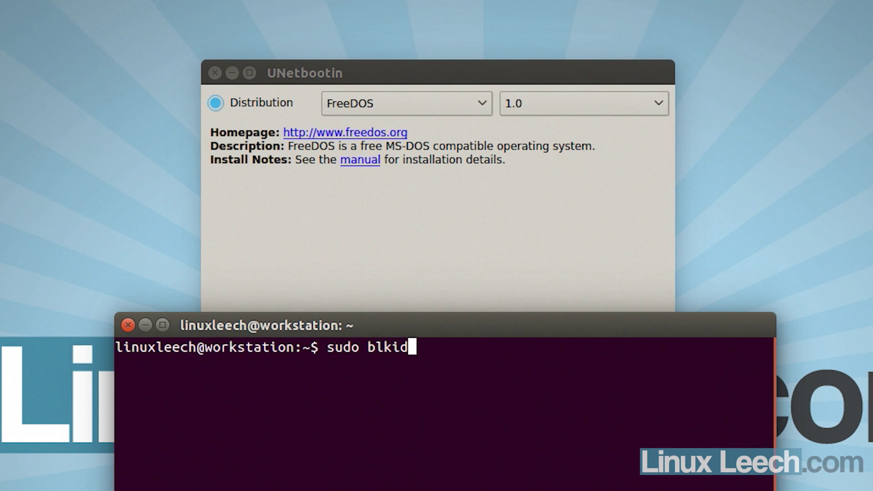
pyautogui.press('Return')
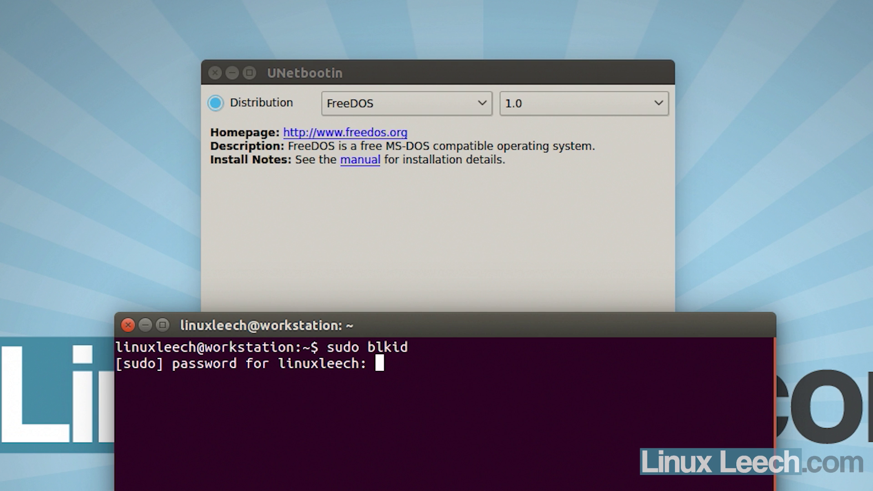
pyautogui.press('Return')
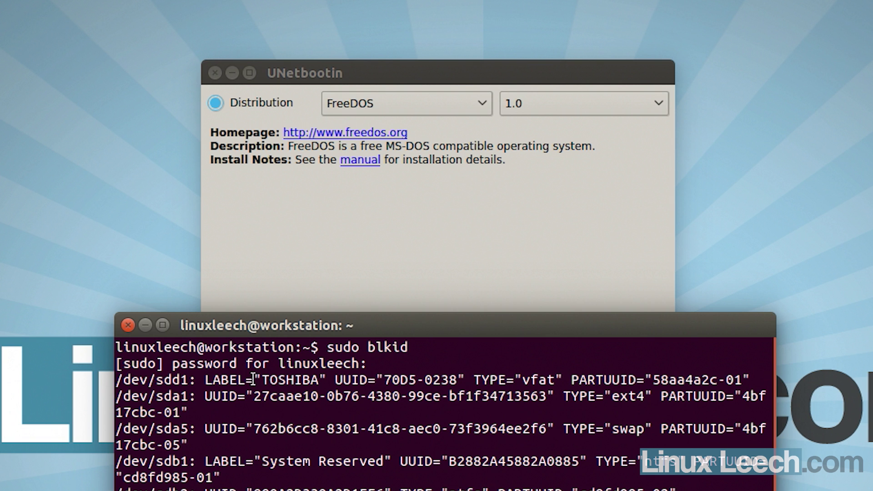
pyautogui.moveTo(254, 380); pyautogui.dragTo(329, 378)
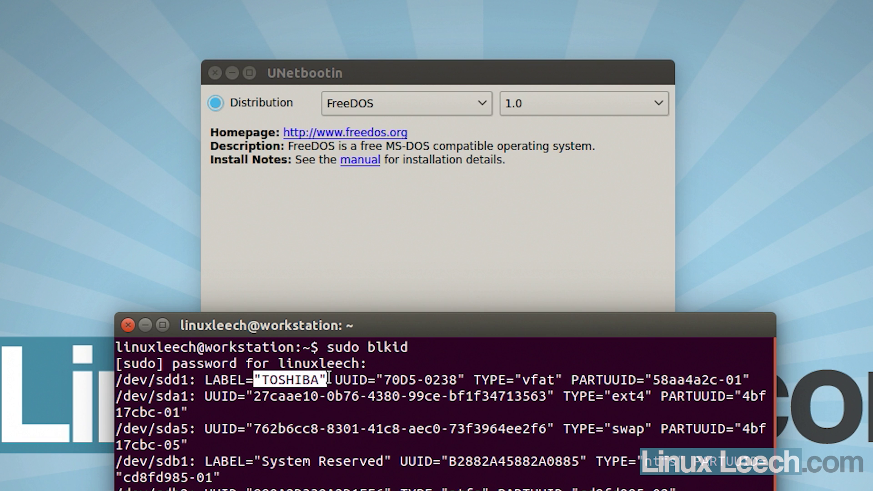
pyautogui.moveTo(189, 380); pyautogui.dragTo(116, 381)
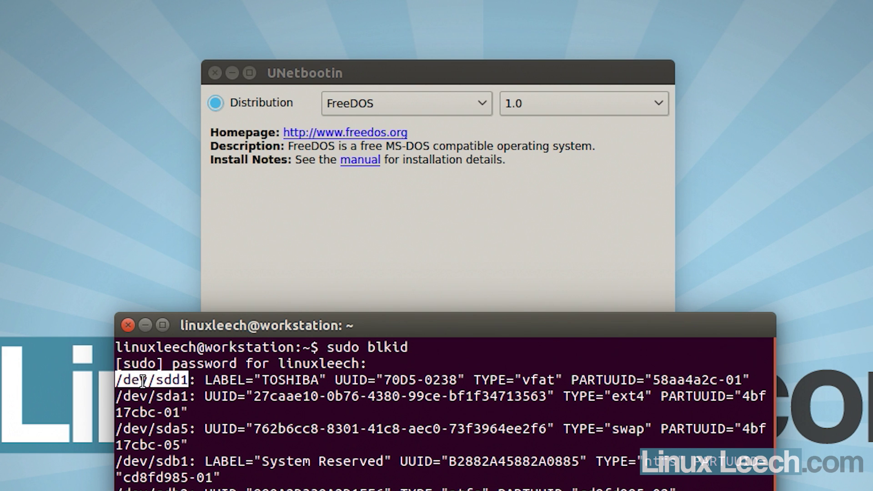
pyautogui.moveTo(241, 328); pyautogui.dragTo(382, 436)
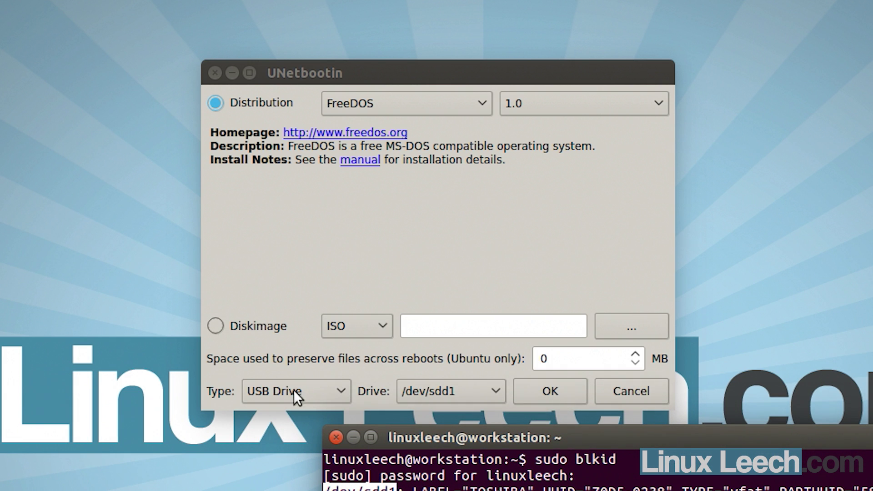
# Write FreeDOS 1.0 onto /dev/sdd1 with UNetbootin, then exit without rebooting
pyautogui.click(335, 438)
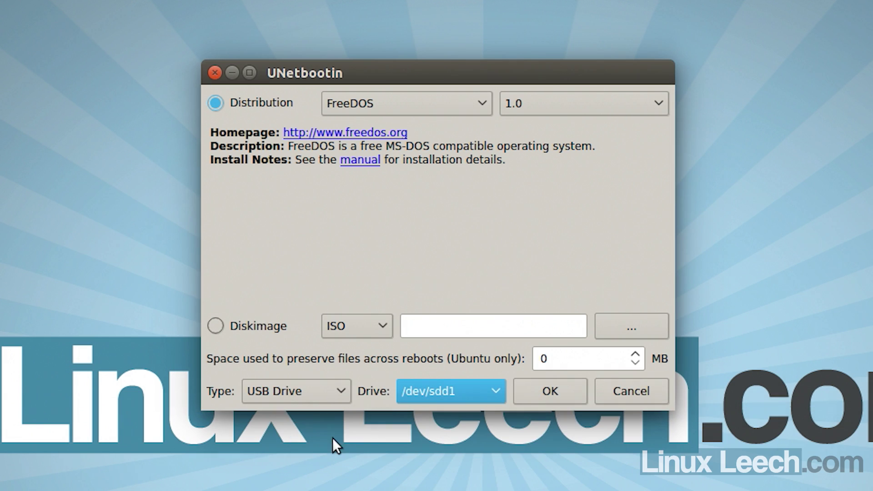
pyautogui.click(547, 392)
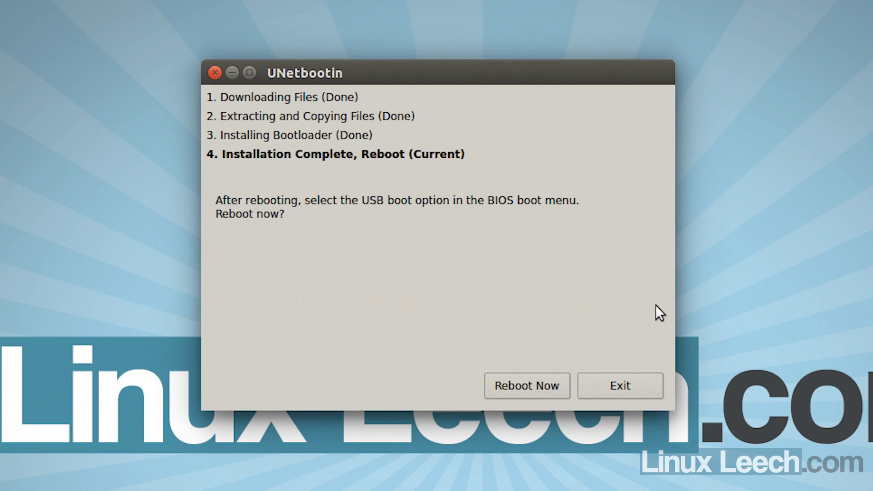
pyautogui.click(625, 386)
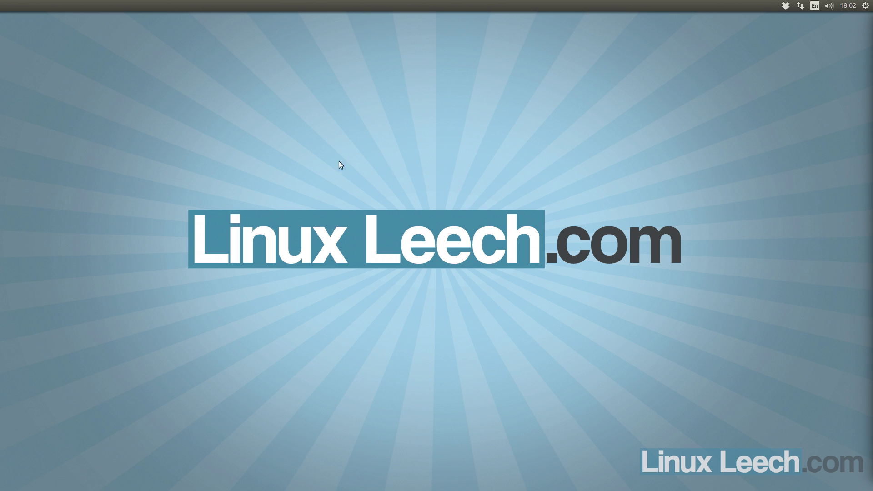
pyautogui.moveTo(2, 86)
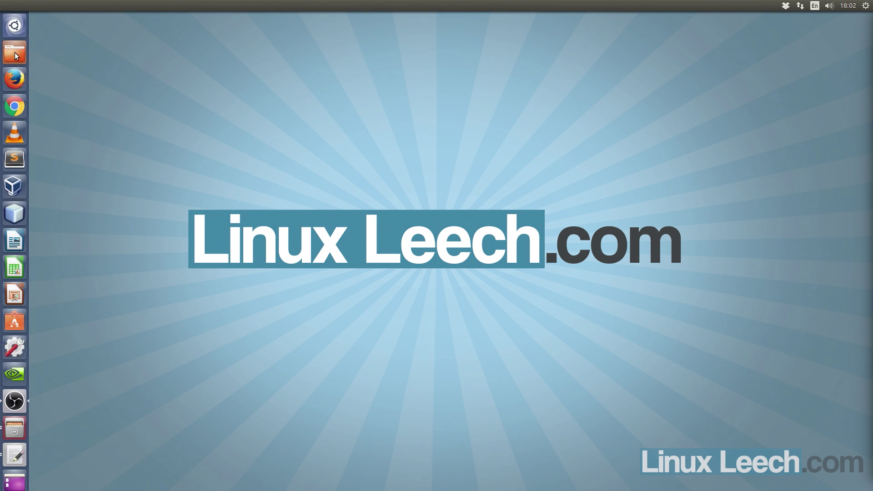
pyautogui.click(15, 56)
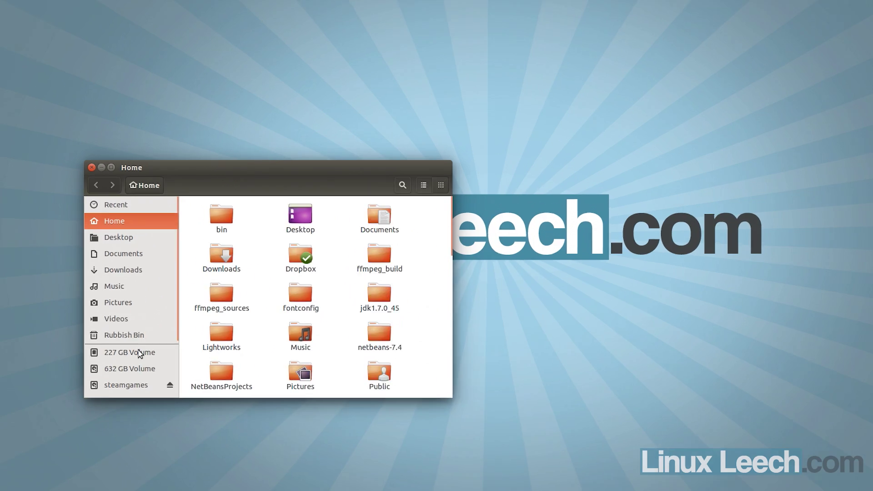
pyautogui.scroll(-3, 109, 364)
pyautogui.click(110, 339)
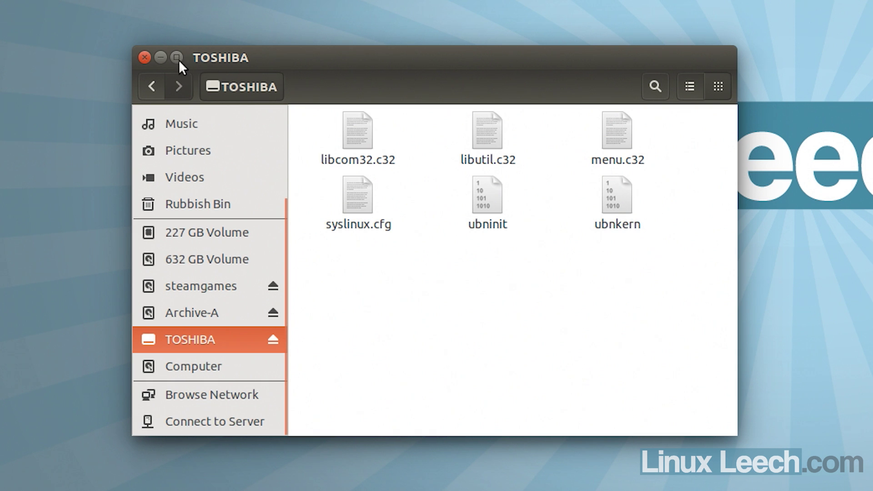
pyautogui.click(162, 58)
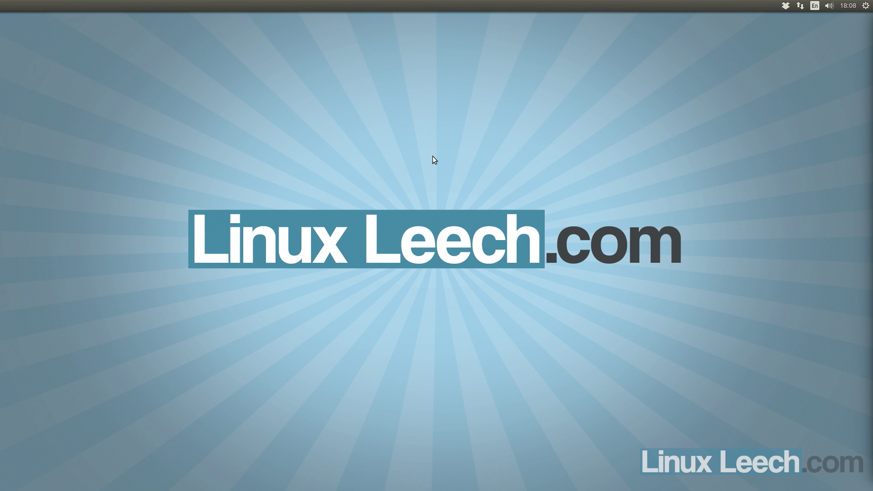
# Google 'dell' in Chrome and open the 'Dell UK Official Site' result
pyautogui.moveTo(1, 177)
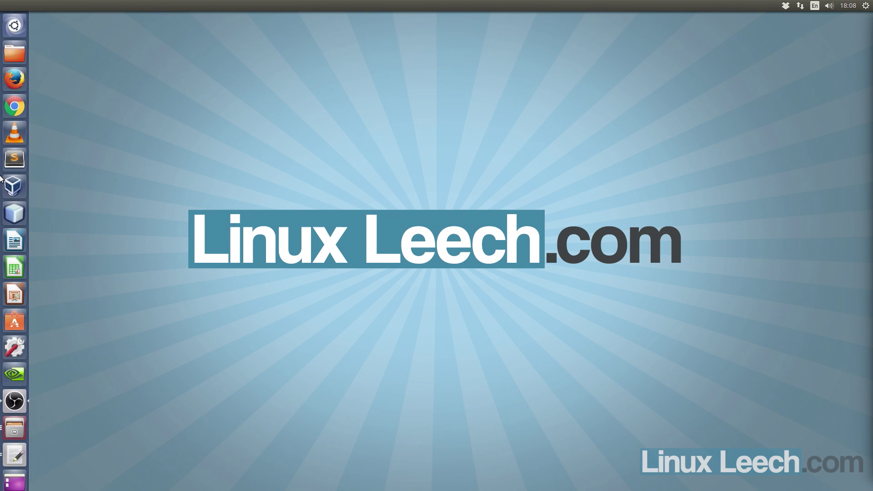
pyautogui.click(14, 106)
pyautogui.write('dell')
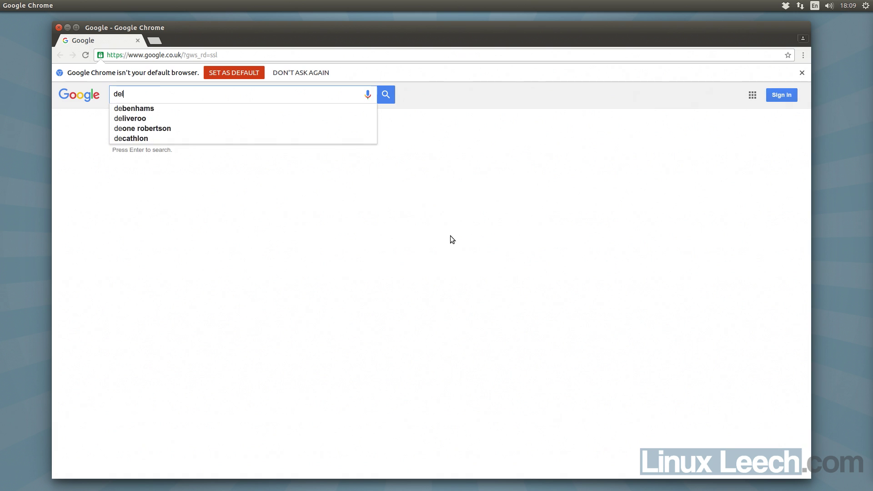
pyautogui.press('Return')
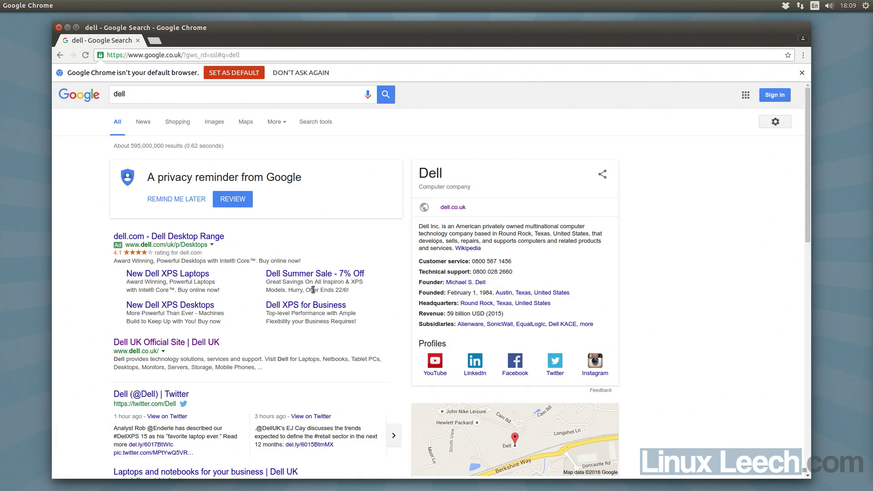
pyautogui.click(202, 346)
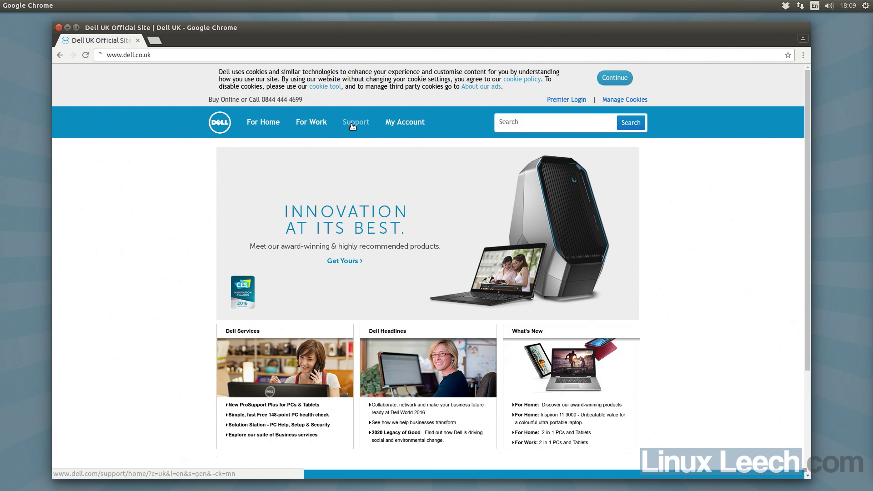
# Browse Support > For Home > Laptops > Latitude to reach the Latitude E4310 support page
pyautogui.click(353, 126)
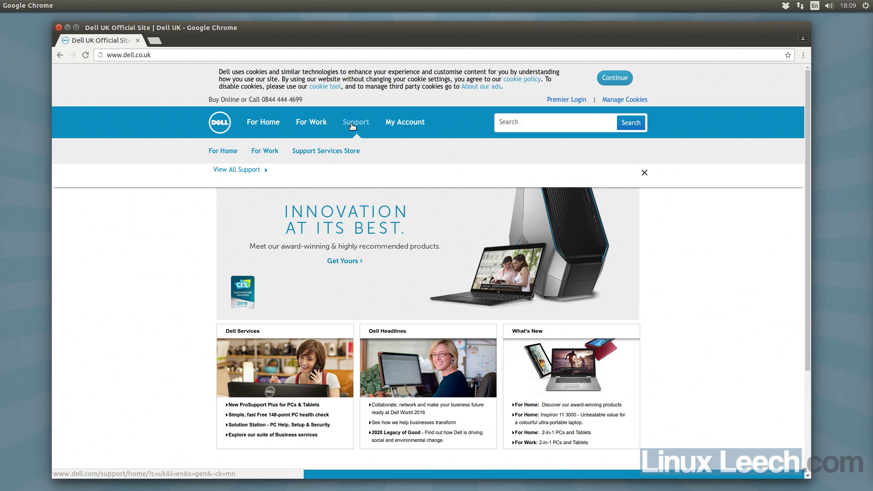
pyautogui.click(222, 152)
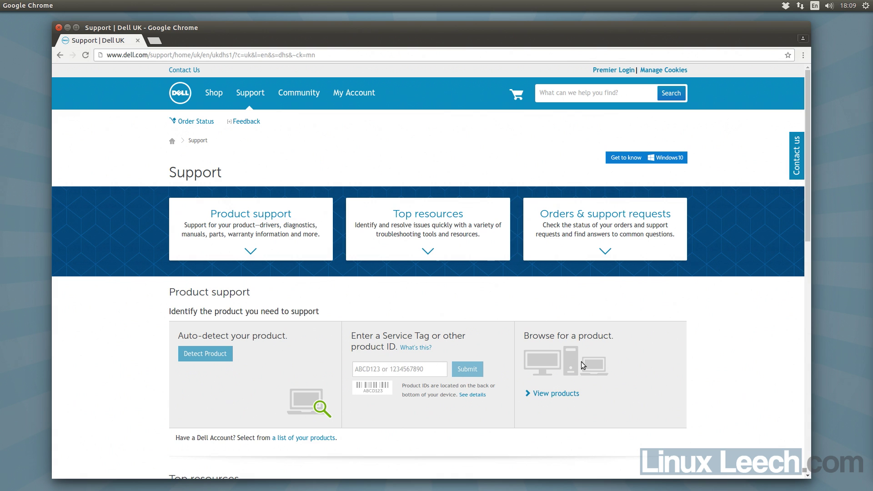
pyautogui.click(555, 395)
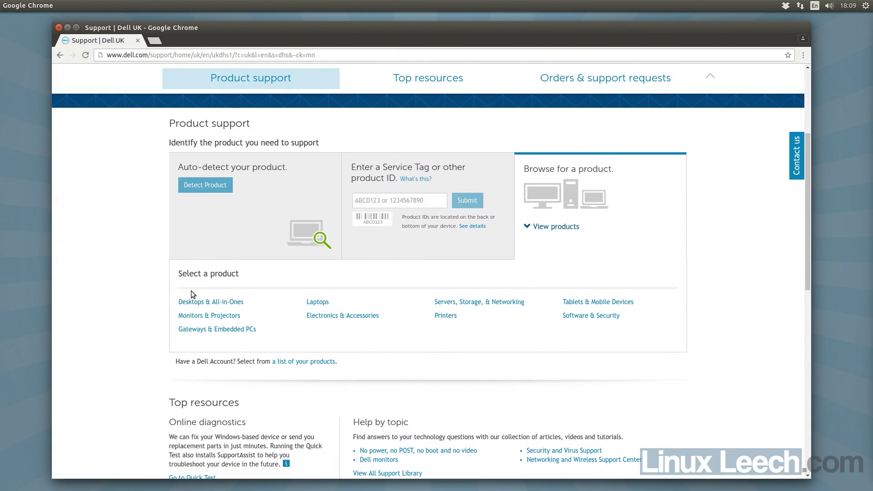
pyautogui.click(321, 304)
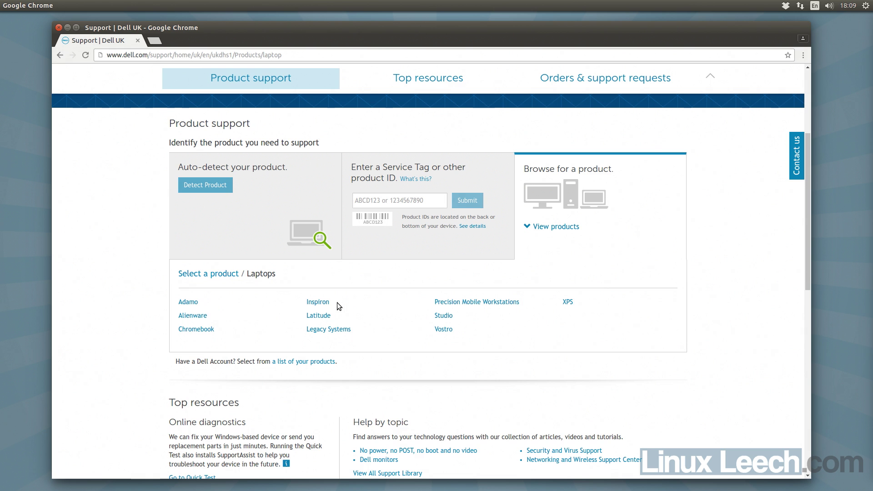
pyautogui.click(322, 316)
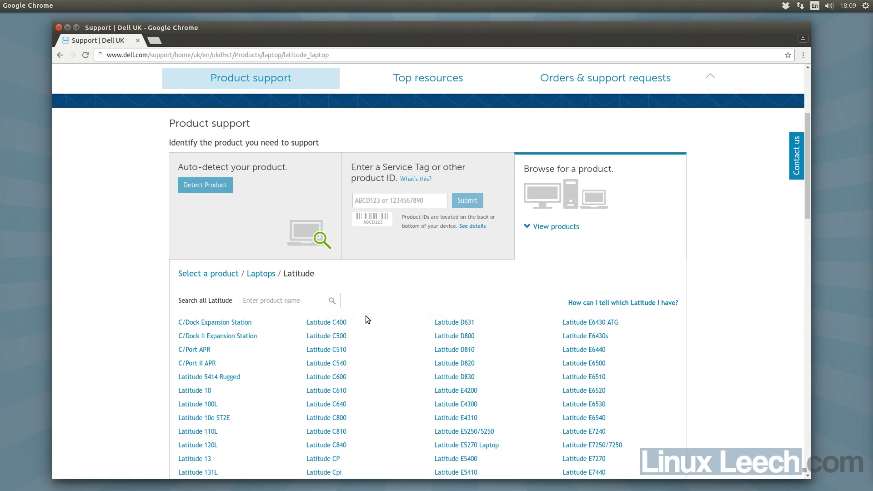
pyautogui.scroll(-5, 614, 310)
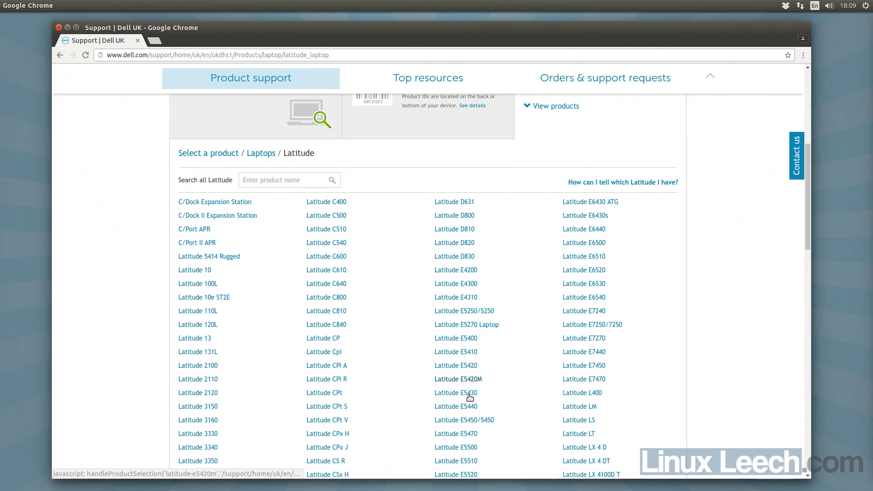
pyautogui.scroll(-3, 479, 395)
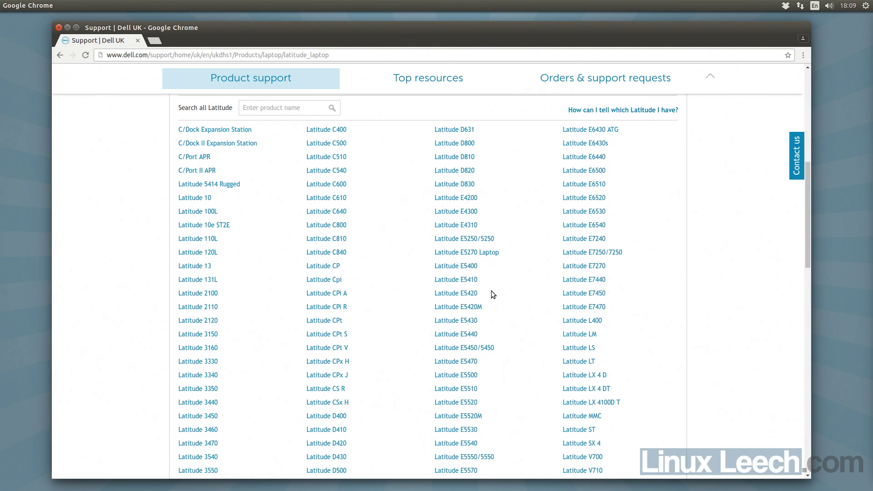
pyautogui.click(469, 225)
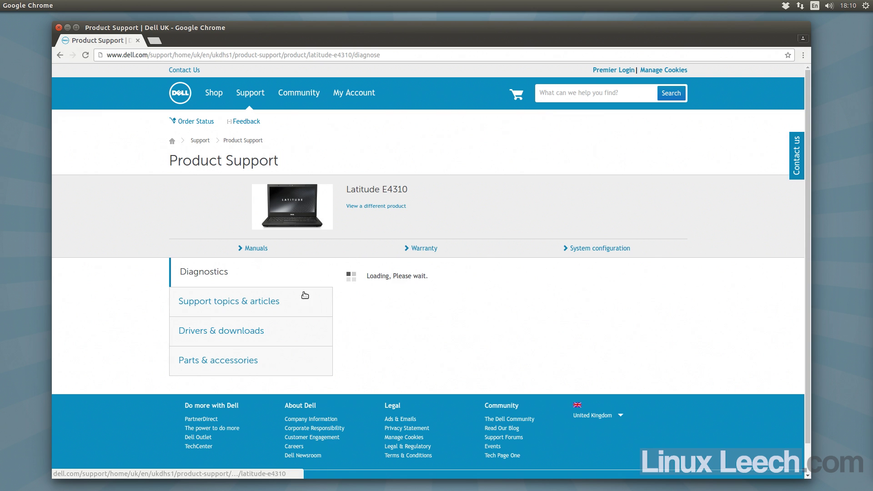
# In the E4310's Drivers & downloads, expand BIOS and open the A09 version's details
pyautogui.click(235, 335)
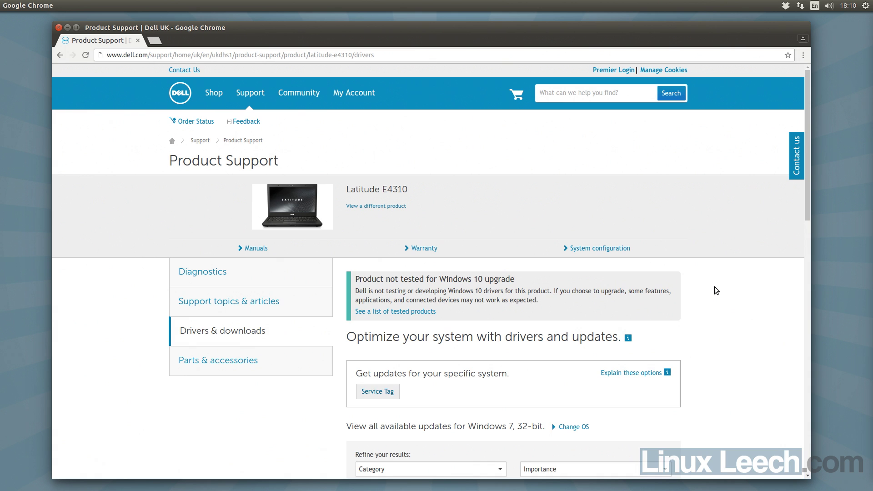
pyautogui.scroll(-6, 716, 290)
pyautogui.scroll(-2, 717, 290)
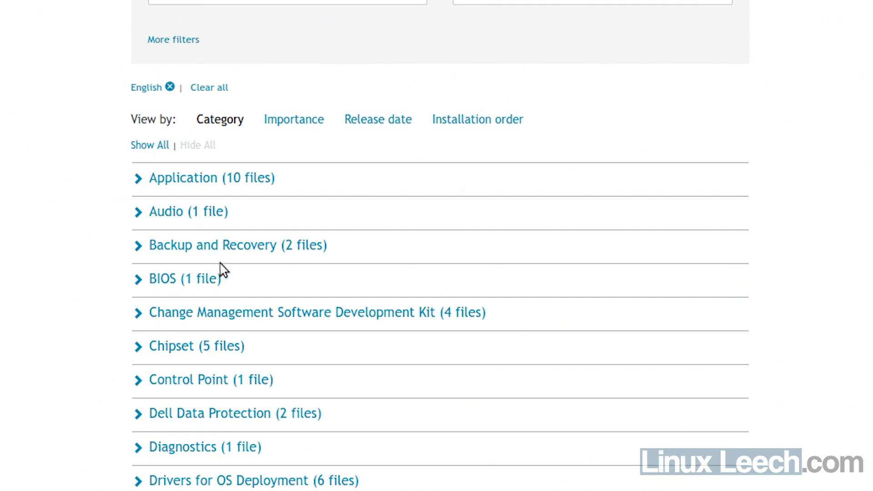
pyautogui.moveTo(366, 264)
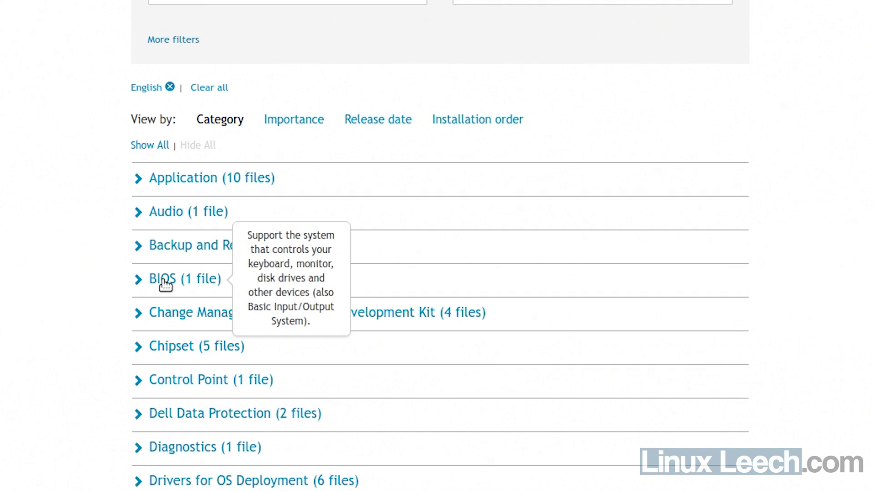
pyautogui.click(160, 287)
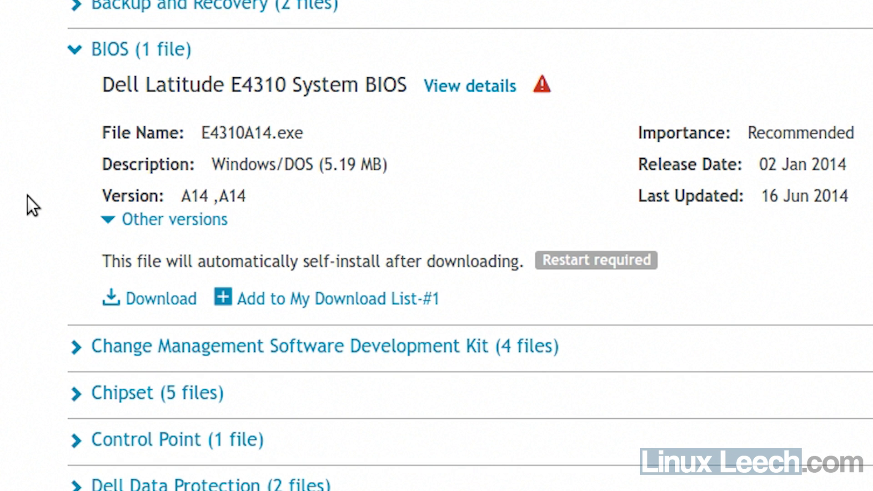
pyautogui.click(136, 222)
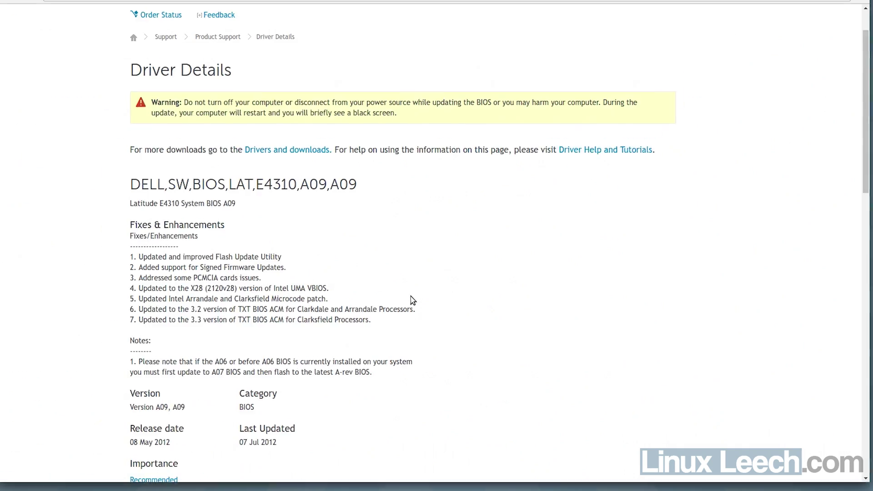
pyautogui.scroll(-4, 413, 301)
# Copy the SHA1 hash for E4310A09.exe from the Dell BIOS A09 details page
pyautogui.scroll(-3, 412, 301)
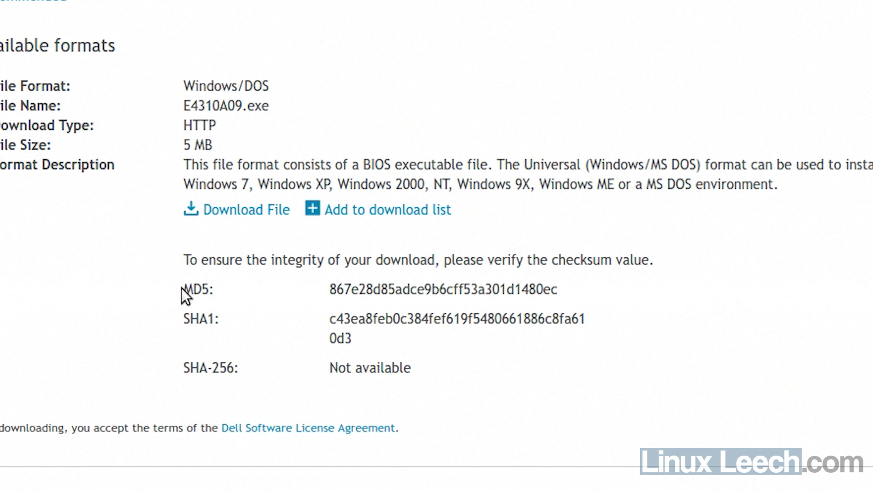
pyautogui.moveTo(193, 289); pyautogui.dragTo(503, 359)
pyautogui.click(503, 359)
pyautogui.moveTo(332, 320); pyautogui.dragTo(352, 332)
pyautogui.rightClick(344, 322)
pyautogui.click(400, 336)
pyautogui.click(405, 340)
# Launch gedit and paste the copied A09 SHA1 hash into a new document
pyautogui.press('super')
pyautogui.write('une')
pyautogui.write('ged')
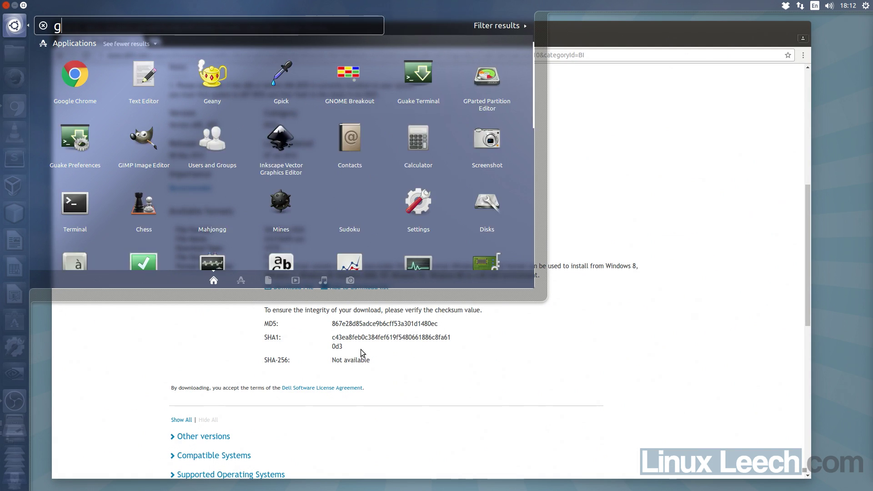
pyautogui.press('Return')
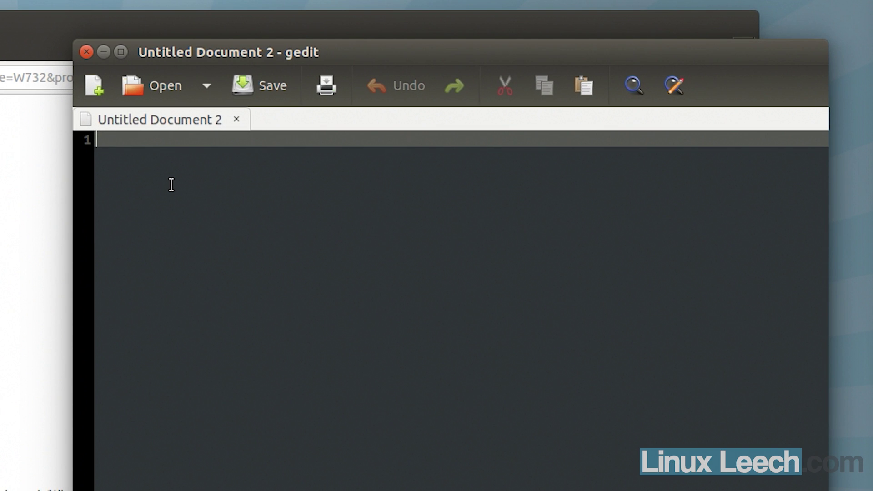
pyautogui.hotkey('ctrl', 'v')
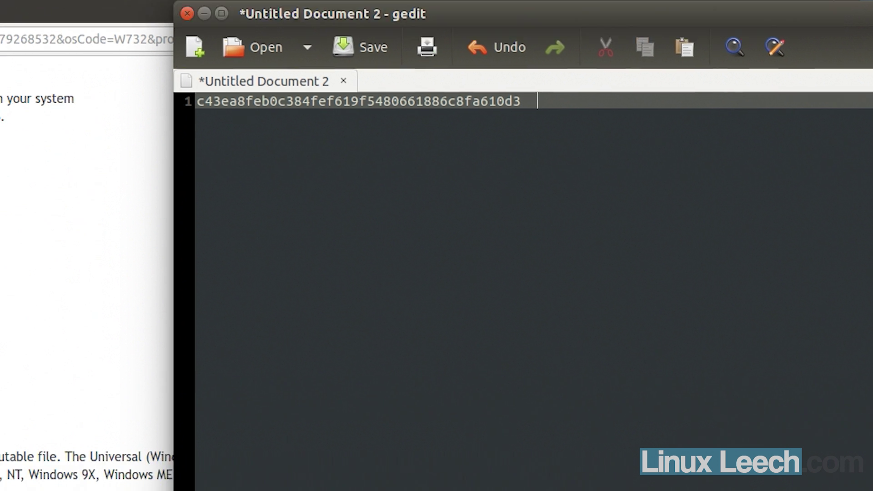
# Append the file name E4310A09.exe after the hash and start a new line
pyautogui.hotkey('alt', 'Tab')
pyautogui.moveTo(222, 234); pyautogui.dragTo(303, 233)
pyautogui.rightClick(280, 231)
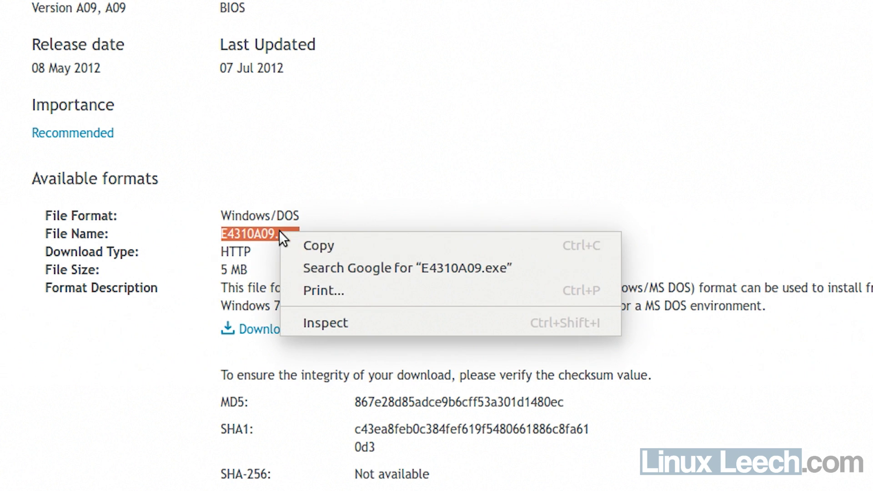
pyautogui.click(314, 245)
pyautogui.hotkey('alt', 'Tab')
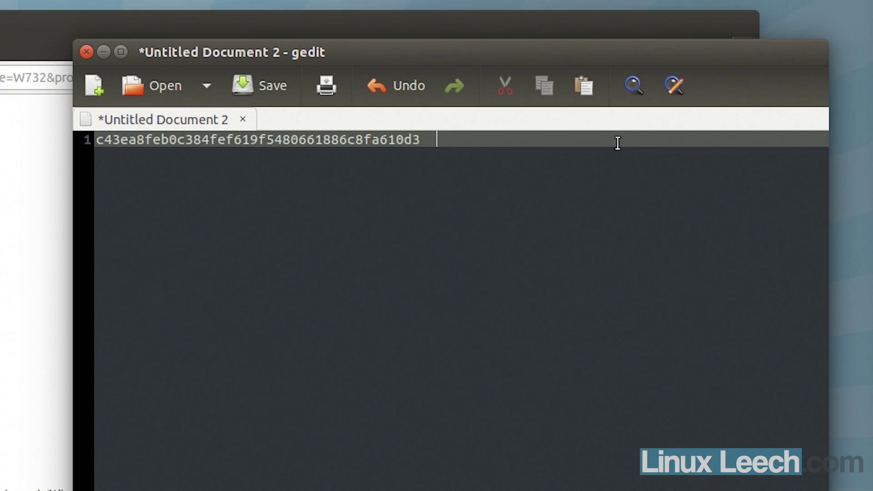
pyautogui.hotkey('ctrl', 'v')
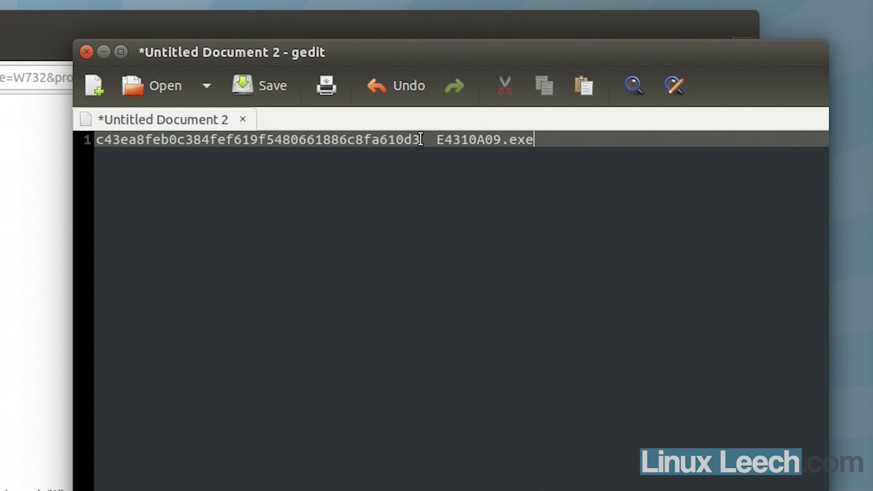
pyautogui.press('Return')
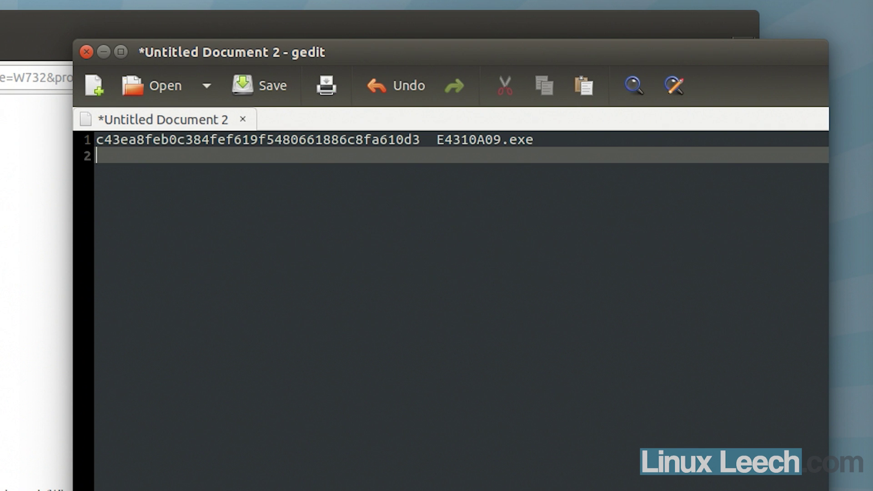
# Save the E4310A09.exe BIOS download onto the TOSHIBA drive
pyautogui.hotkey('alt', 'Tab')
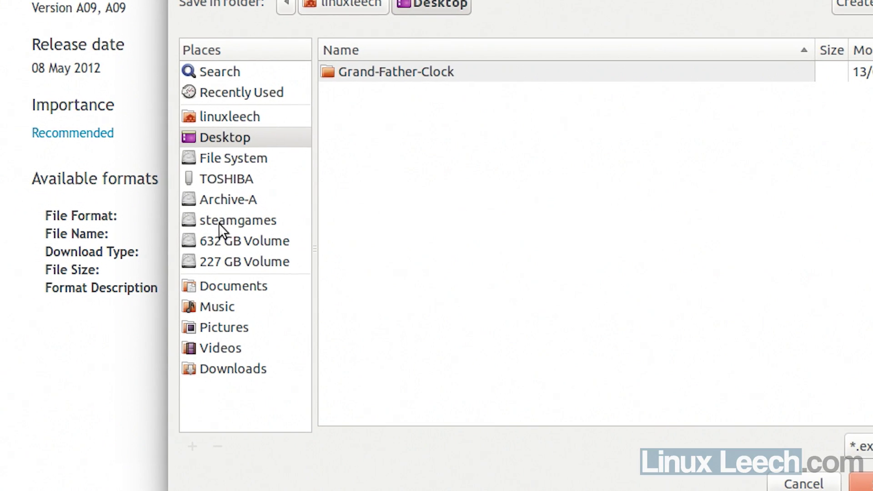
pyautogui.click(221, 180)
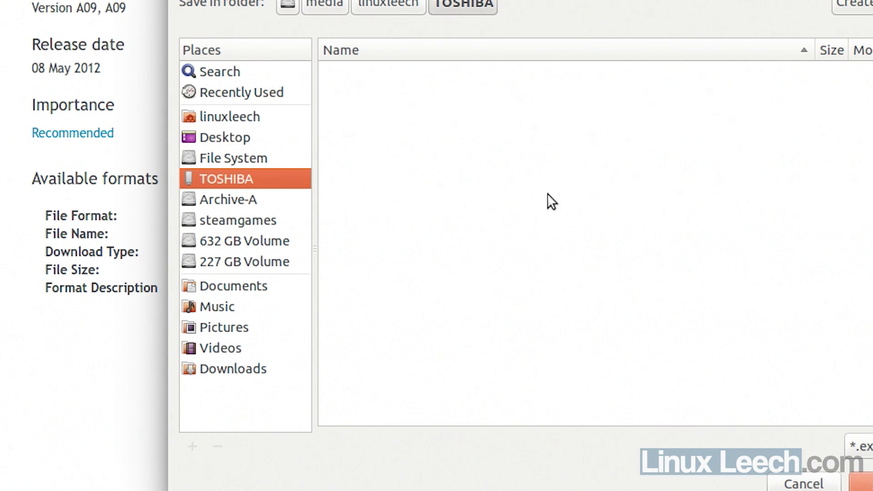
pyautogui.click(861, 484)
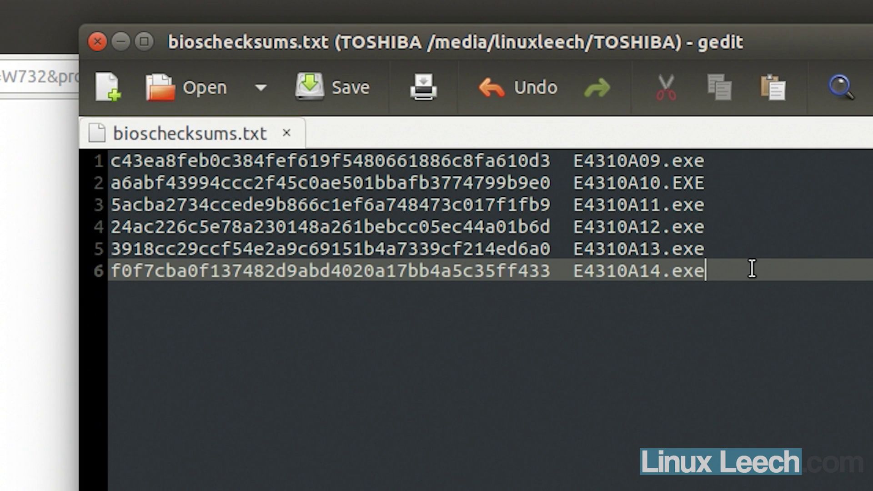
# Add an empty final line to bioschecksums.txt and save it
pyautogui.press('Return')
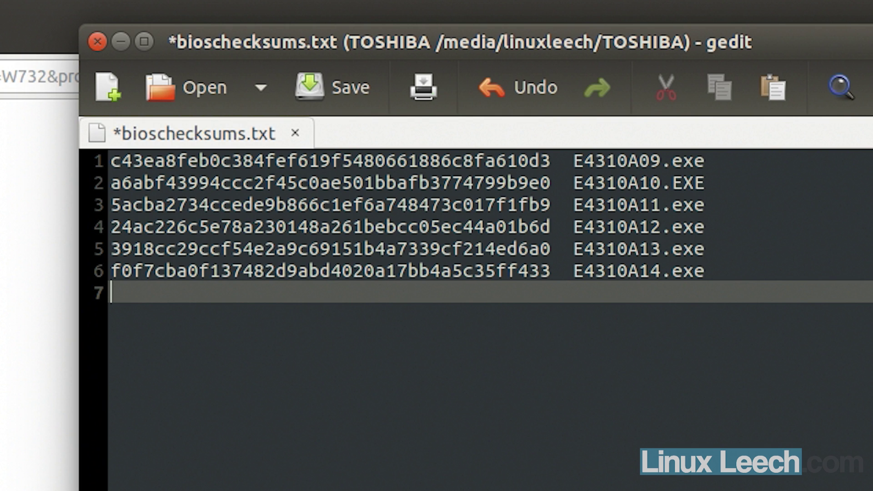
pyautogui.hotkey('ctrl', 's')
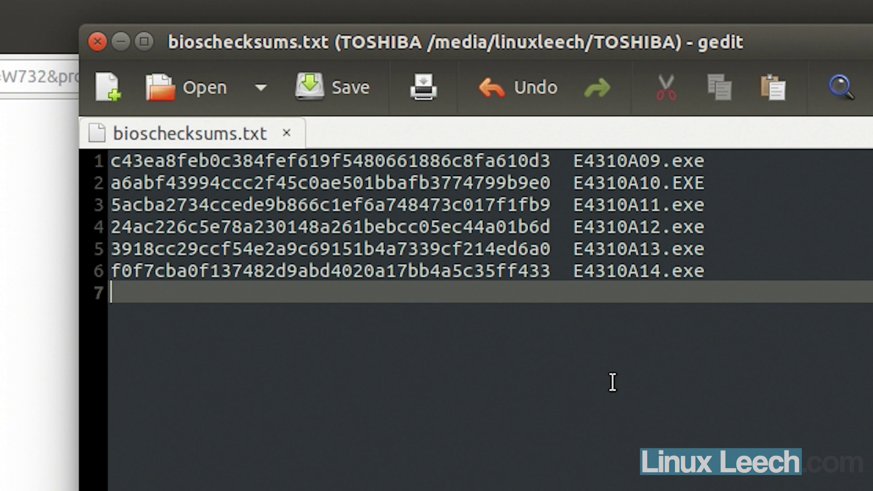
# Close gedit and Chrome, then open a new Terminal at the home prompt
pyautogui.click(97, 41)
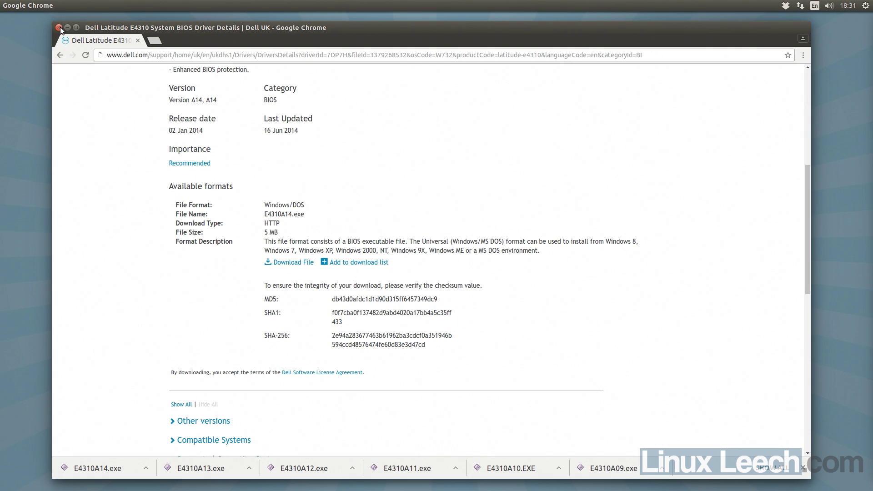
pyautogui.click(60, 28)
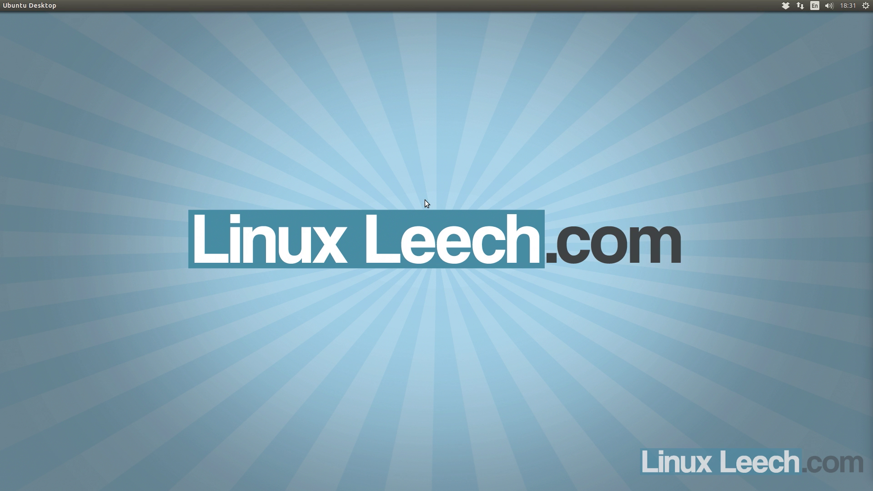
pyautogui.hotkey('ctrl', 'alt', 't')
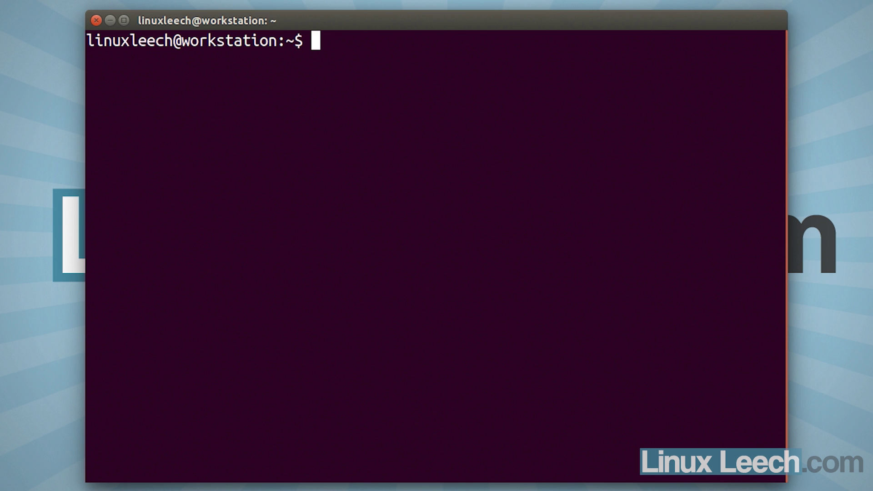
# Change into /media/linuxleech/TOSHIBA/ and list the BIOS files there with ls
pyautogui.write('cd ')
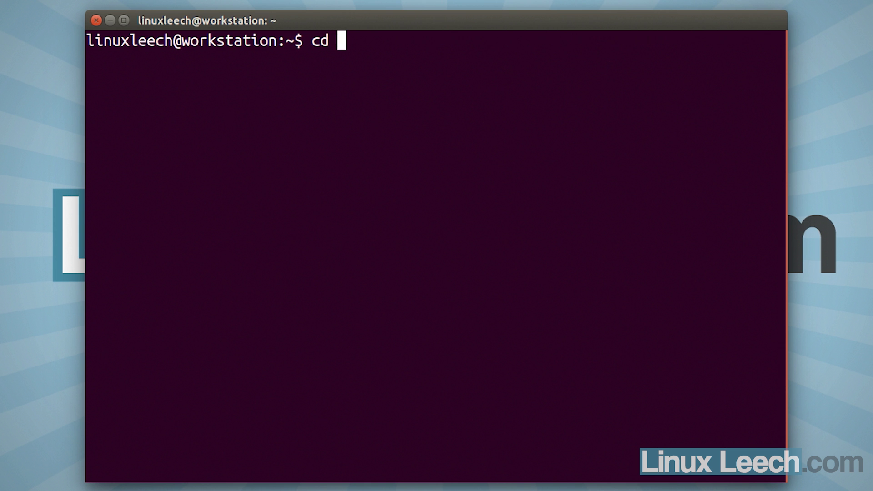
pyautogui.write('/me')
pyautogui.press('Tab')
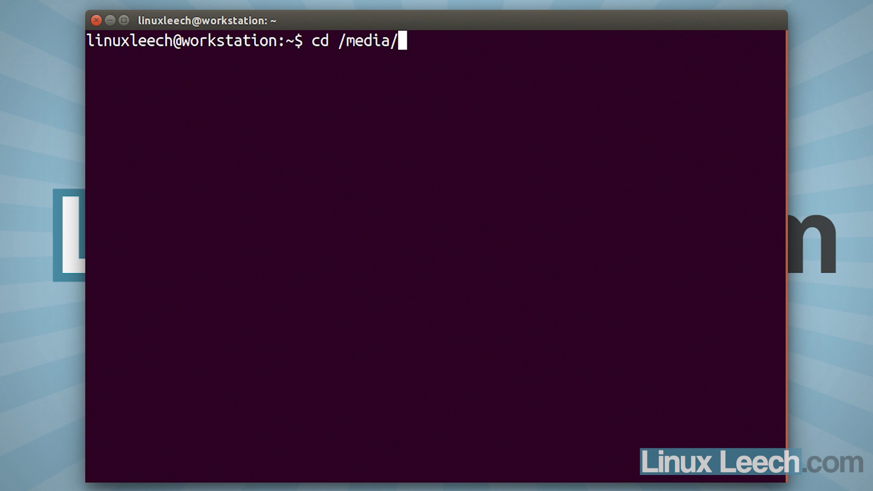
pyautogui.write('l')
pyautogui.press('Tab')
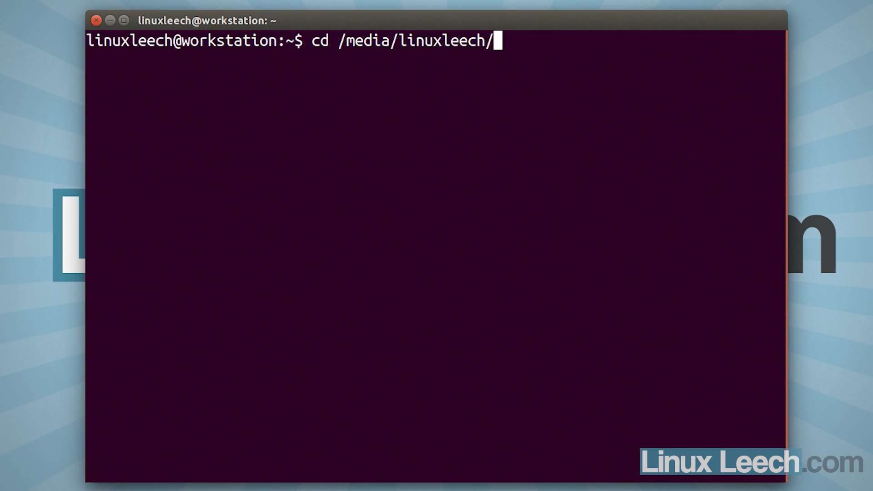
pyautogui.write('T')
pyautogui.press('Tab')
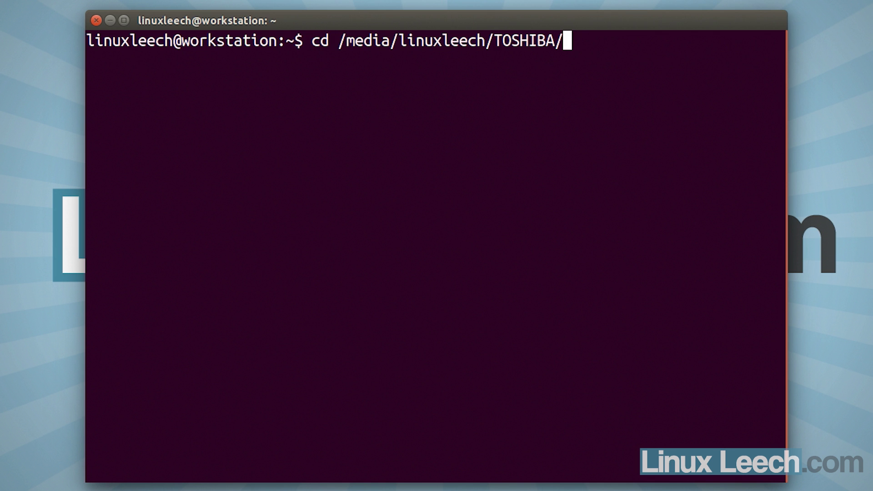
pyautogui.press('Return')
pyautogui.write('ls')
pyautogui.press('Return')
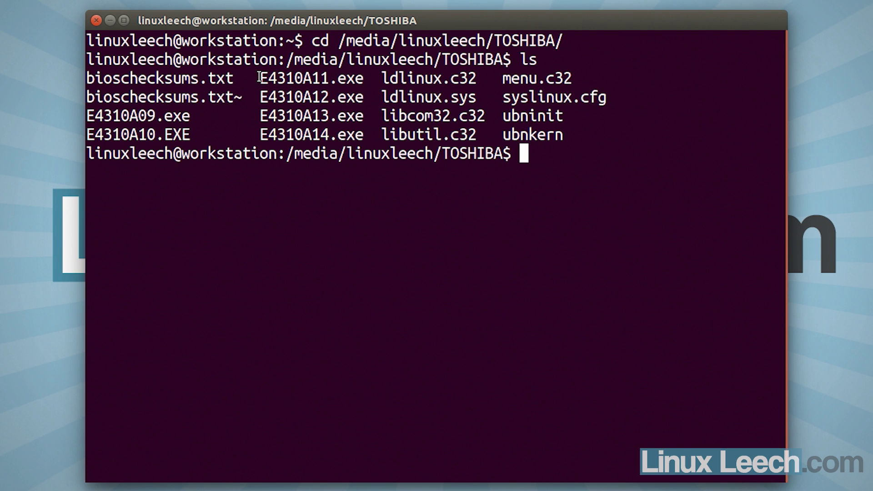
pyautogui.moveTo(259, 77); pyautogui.dragTo(364, 78)
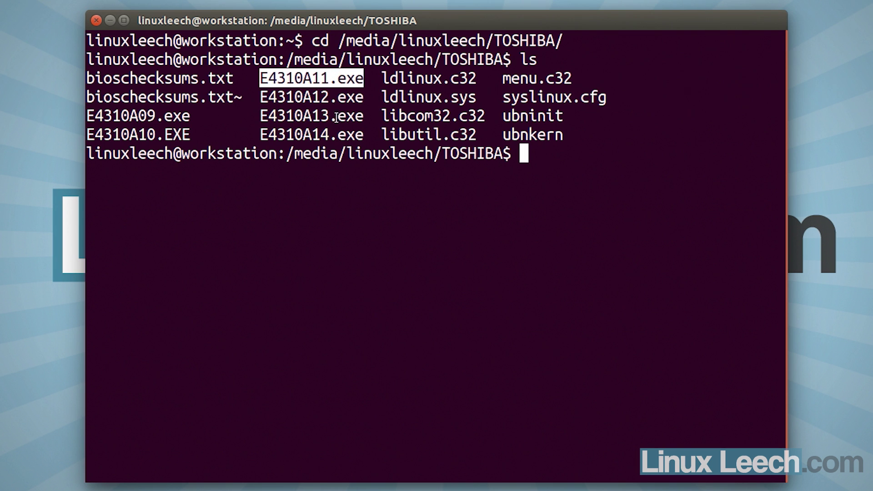
pyautogui.click(316, 78)
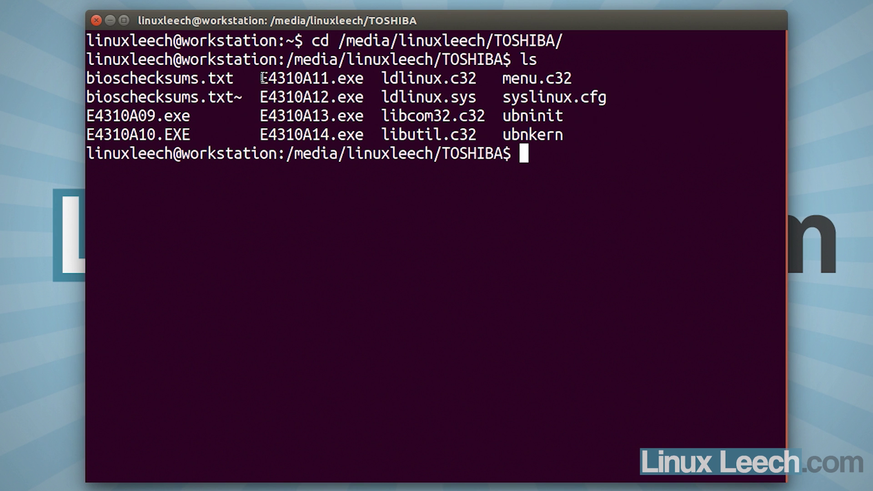
pyautogui.moveTo(263, 78); pyautogui.dragTo(341, 131)
pyautogui.click(249, 120)
# Run sha1sum -c bioschecksums.txt, getting six OK results and one formatting warning
pyautogui.write('sha12')
pyautogui.press('BackSpace')
pyautogui.write('sum -c')
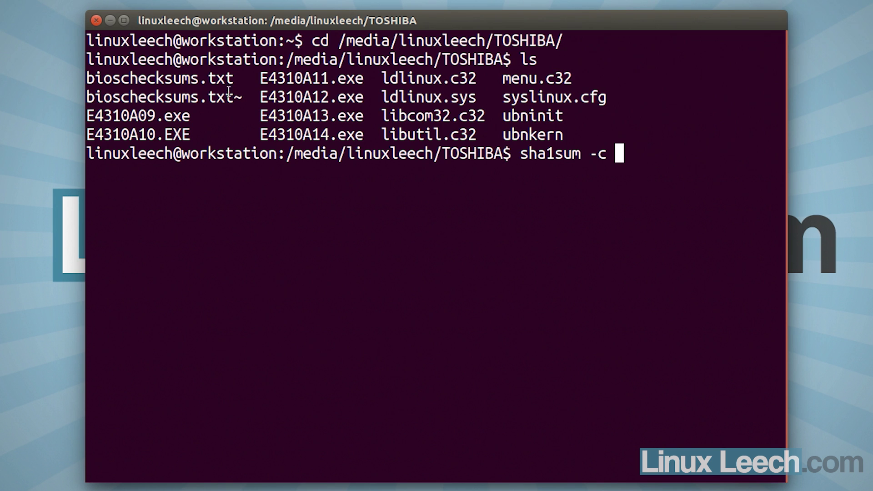
pyautogui.moveTo(234, 78); pyautogui.dragTo(163, 78)
pyautogui.click(165, 78)
pyautogui.write('bi')
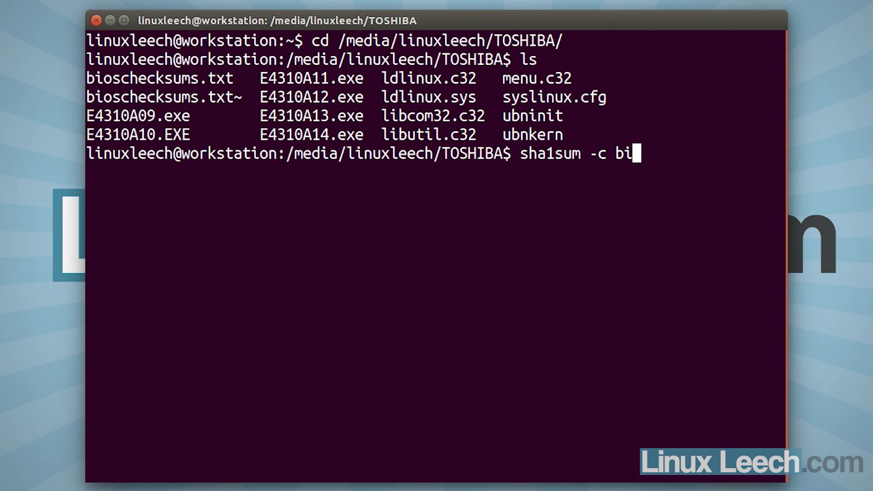
pyautogui.press('Tab')
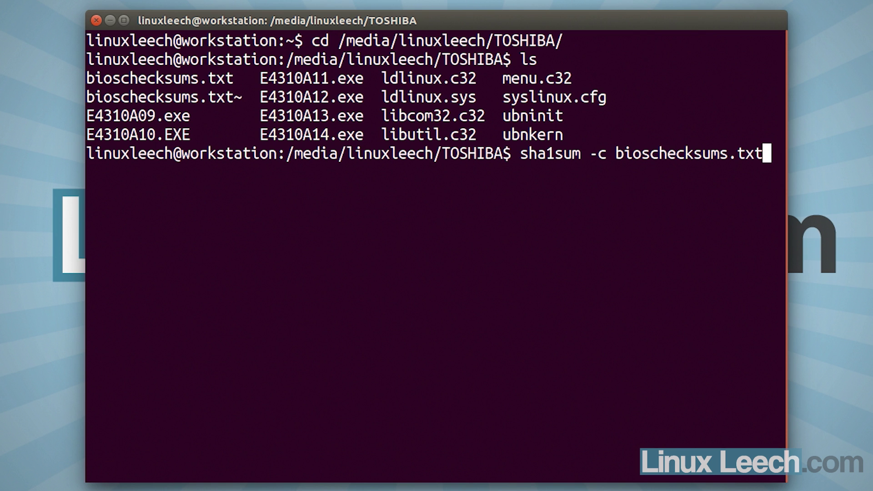
pyautogui.press('Return')
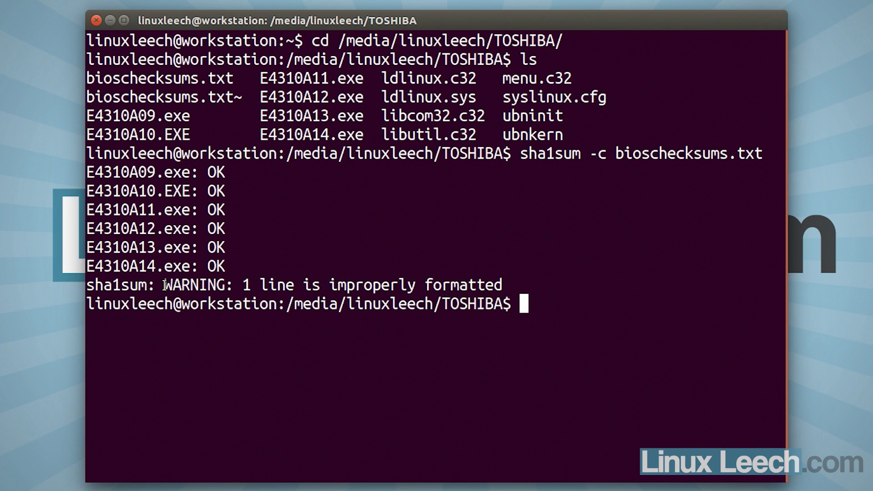
# Highlight the improperly formatted line warning and start opening bioschecksums.txt in vi
pyautogui.moveTo(164, 285); pyautogui.dragTo(347, 298)
pyautogui.click(395, 289)
pyautogui.write('vi ')
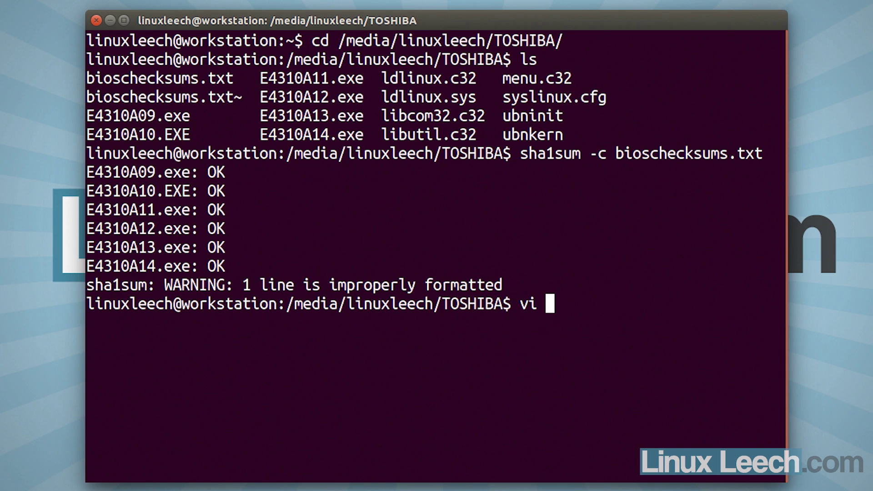
pyautogui.write('bi')
# Delete the empty seventh line of bioschecksums.txt in vi and save with :wq
pyautogui.press('Tab')
pyautogui.press('Return')
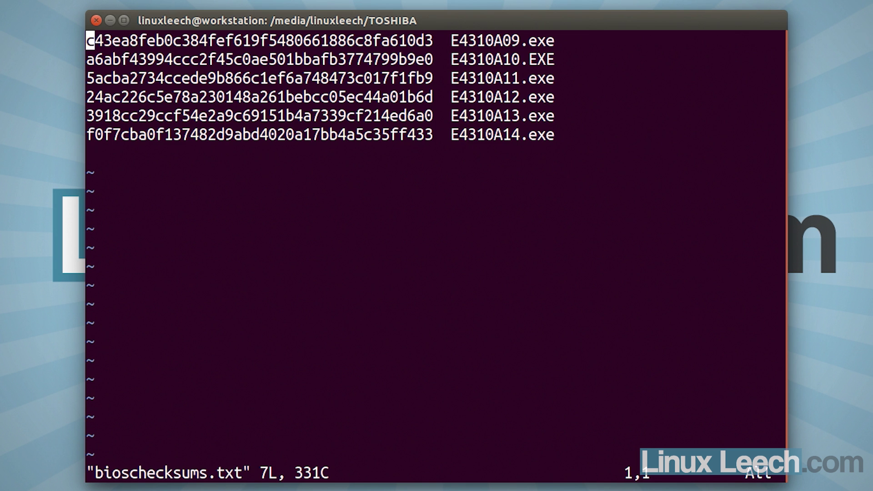
pyautogui.hotkey('shift', 'g')
pyautogui.press('d')
pyautogui.press('d')
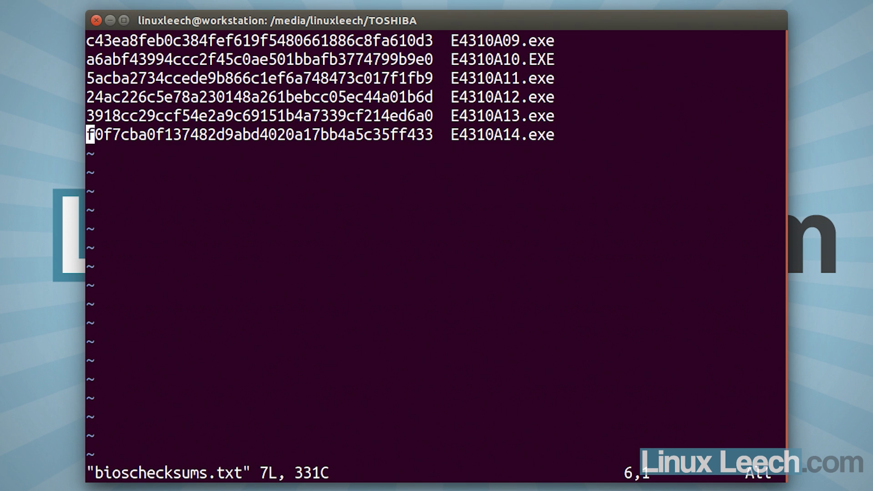
pyautogui.write(':wq')
pyautogui.press('Return')
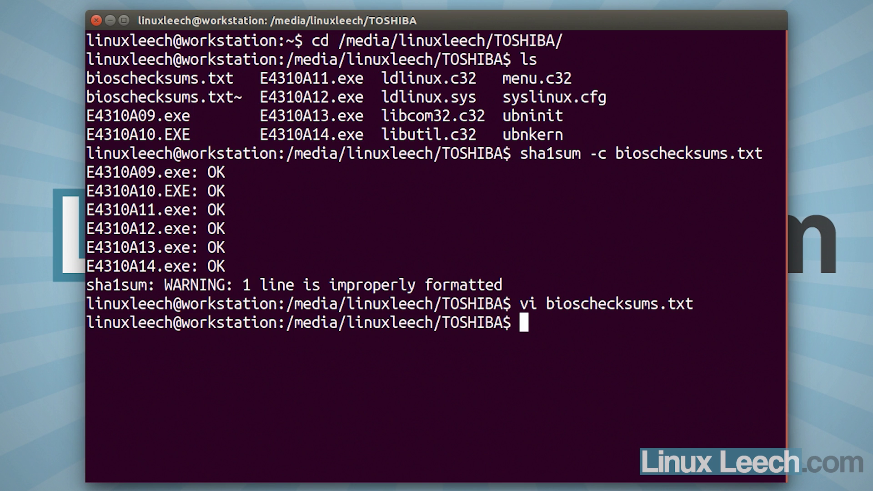
# Rerun sha1sum -c bioschecksums.txt and confirm all six BIOS files report OK
pyautogui.press('Up')
pyautogui.press('Up')
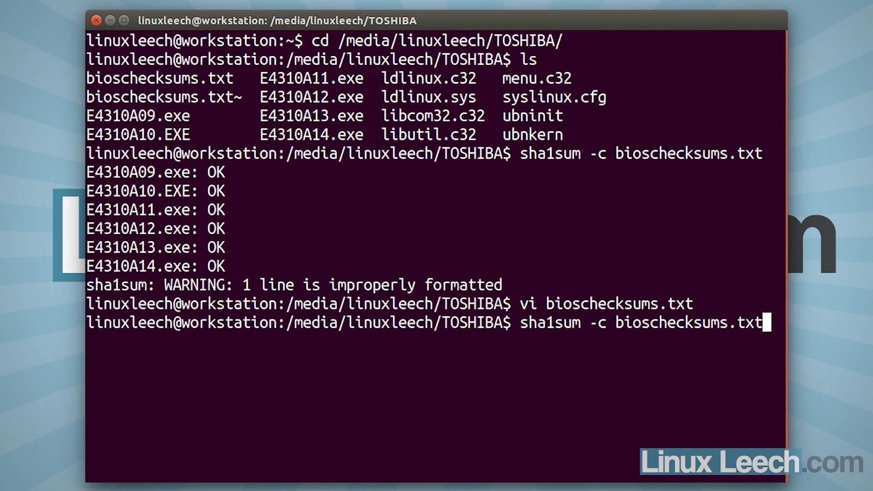
pyautogui.press('Return')
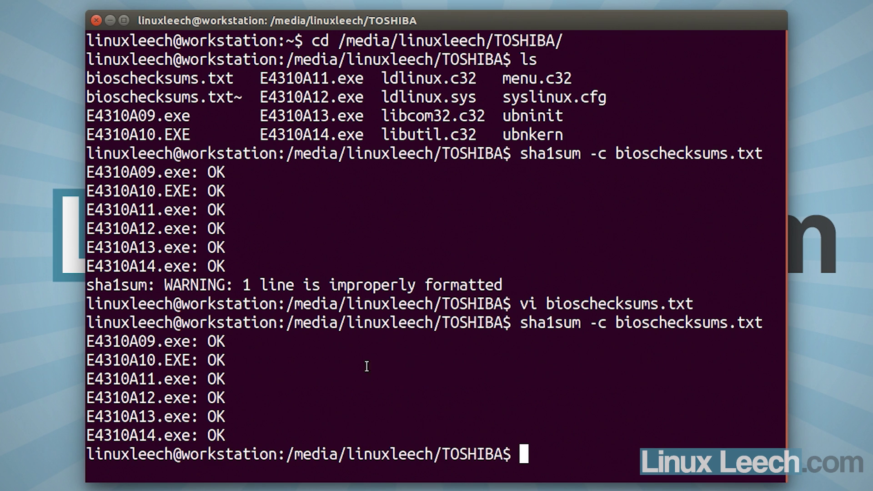
pyautogui.moveTo(86, 340); pyautogui.dragTo(233, 378)
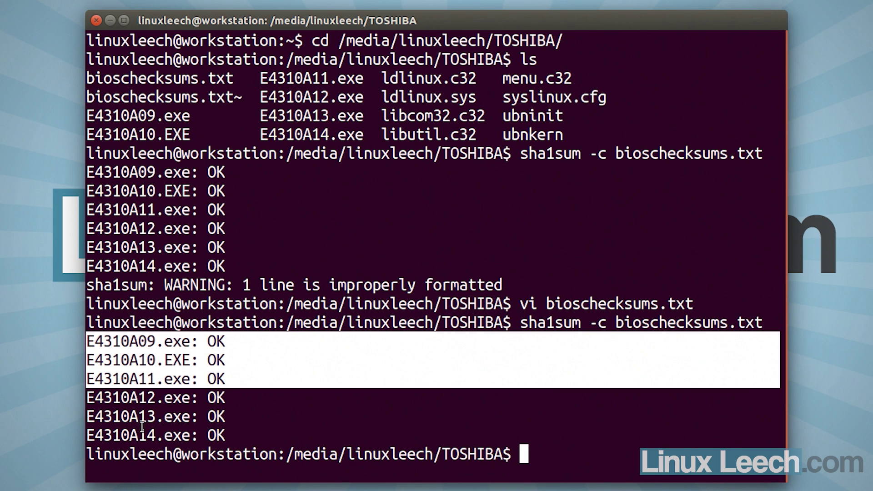
pyautogui.moveTo(245, 437); pyautogui.dragTo(88, 343)
pyautogui.click(256, 386)
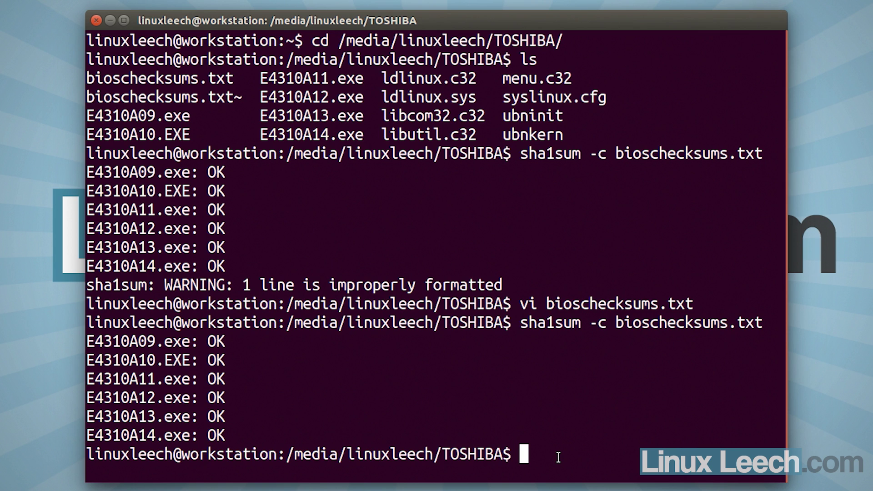
pyautogui.write('md')
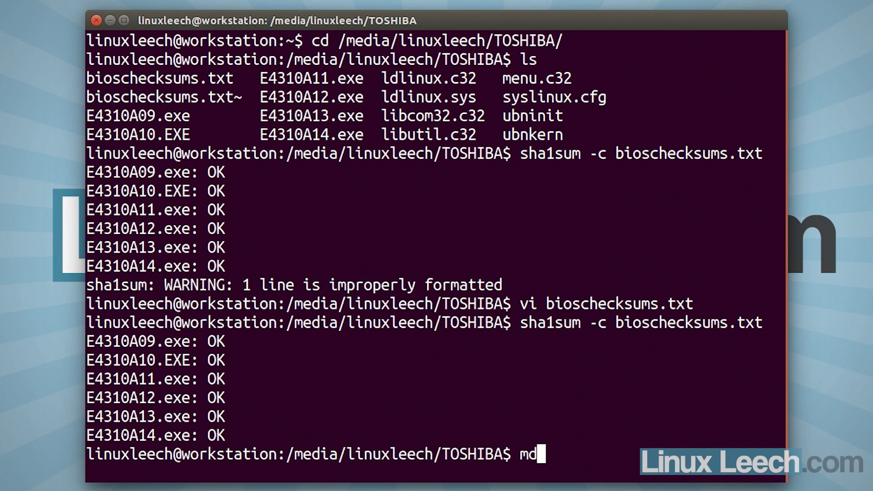
pyautogui.write('5sum')
pyautogui.press('Left')
pyautogui.press('Left')
pyautogui.press('Left')
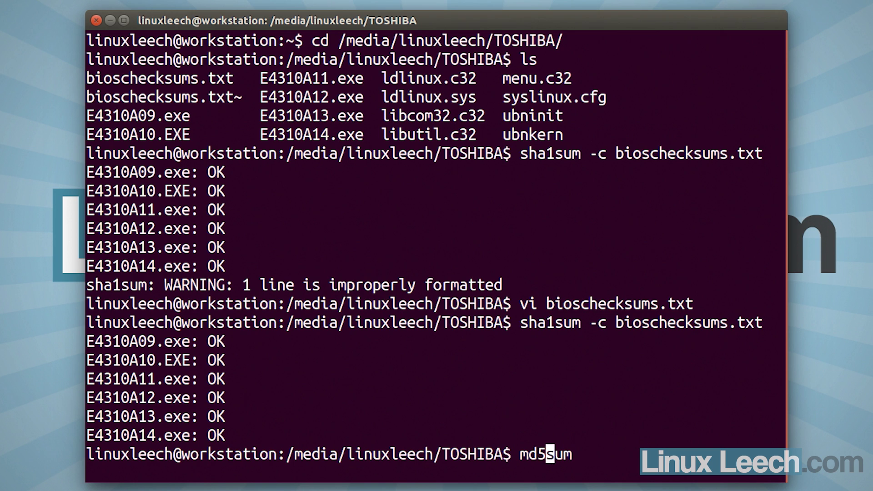
pyautogui.press('BackSpace')
pyautogui.press('BackSpace')
pyautogui.press('BackSpace')
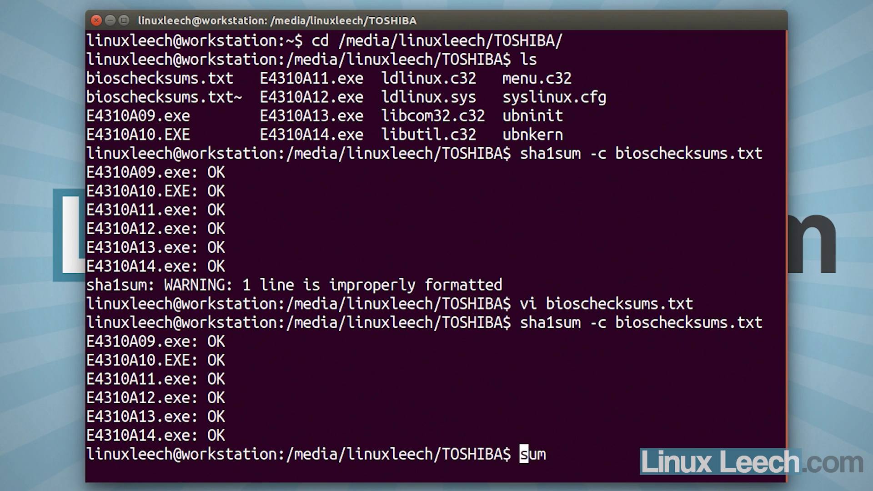
pyautogui.write('sha256')
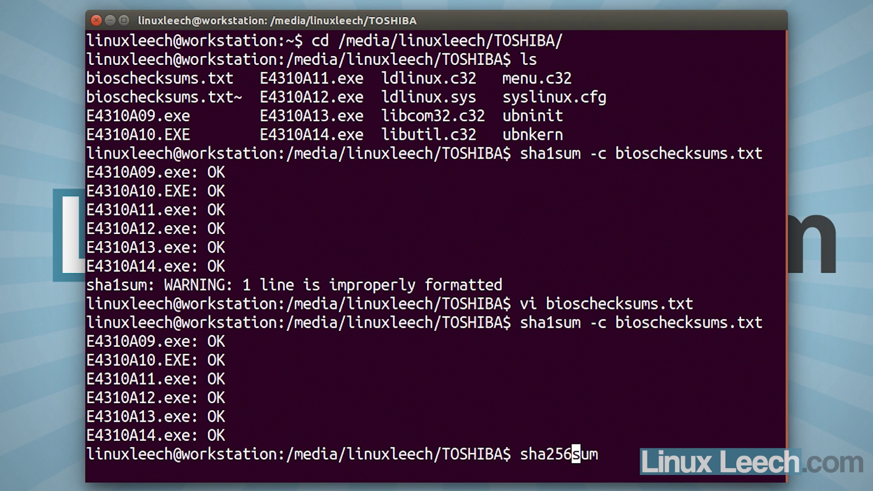
pyautogui.press('Right')
pyautogui.press('Right')
pyautogui.hotkey('ctrl', 'e')
pyautogui.hotkey('ctrl', 'u')
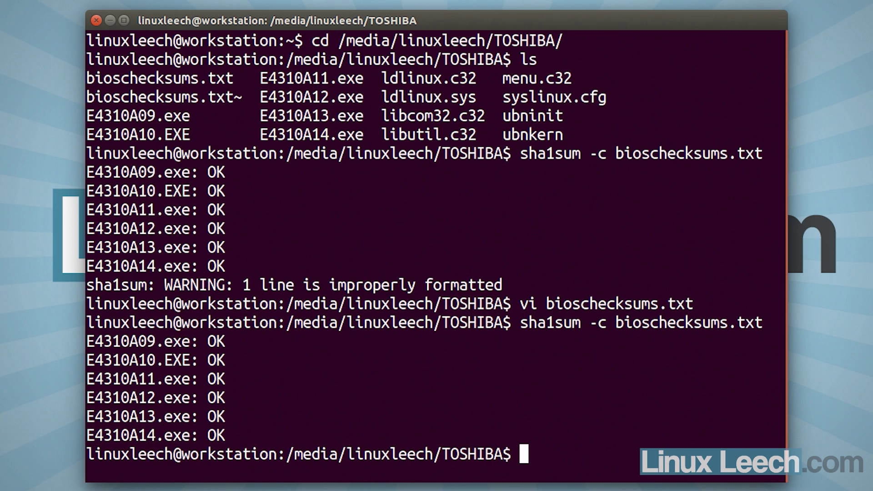